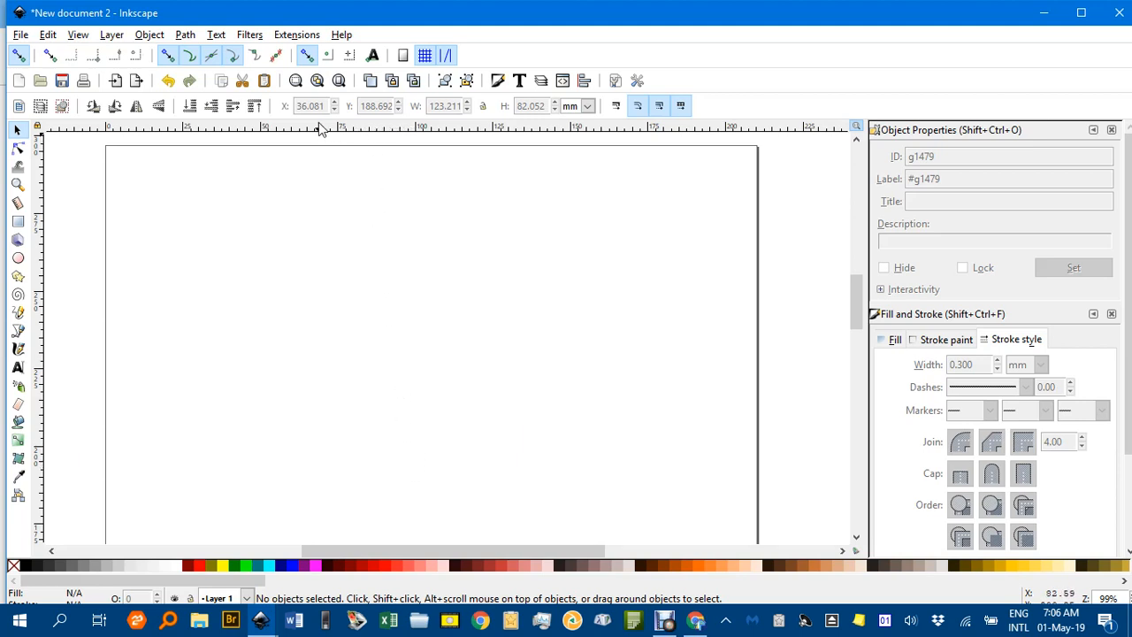
# Step: Place horizontal guides at about 275 and 189 mm and vertical guides at about 38, 100 and 165 mm
pyautogui.moveTo(323, 130); pyautogui.dragTo(334, 212)
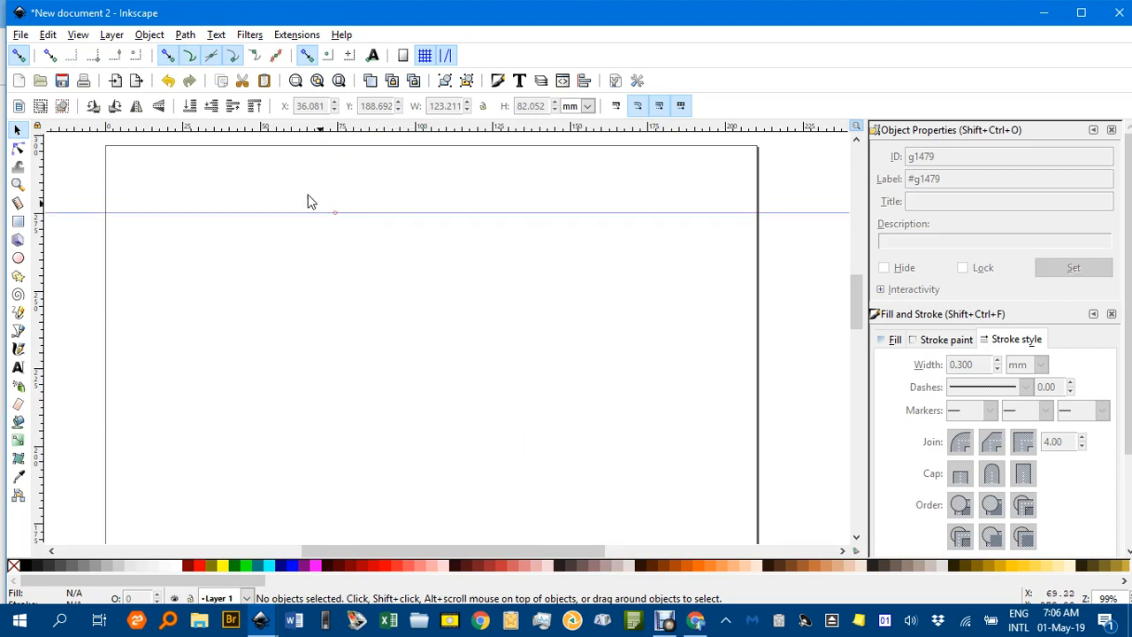
pyautogui.moveTo(234, 131); pyautogui.dragTo(267, 480)
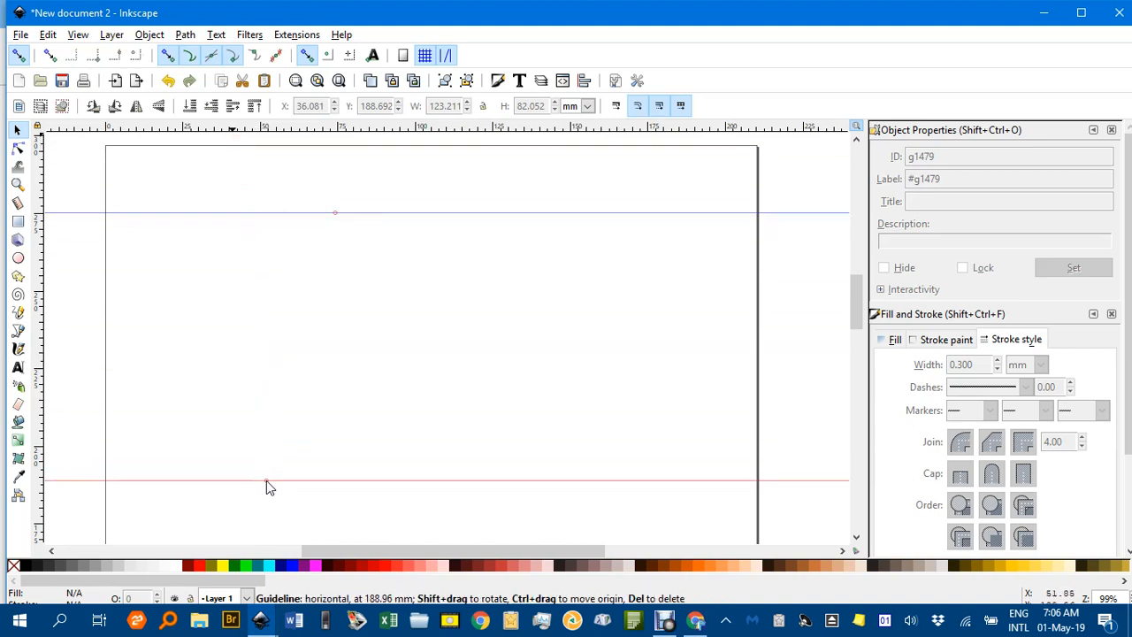
pyautogui.moveTo(37, 283); pyautogui.dragTo(222, 286)
pyautogui.moveTo(39, 287); pyautogui.dragTo(617, 291)
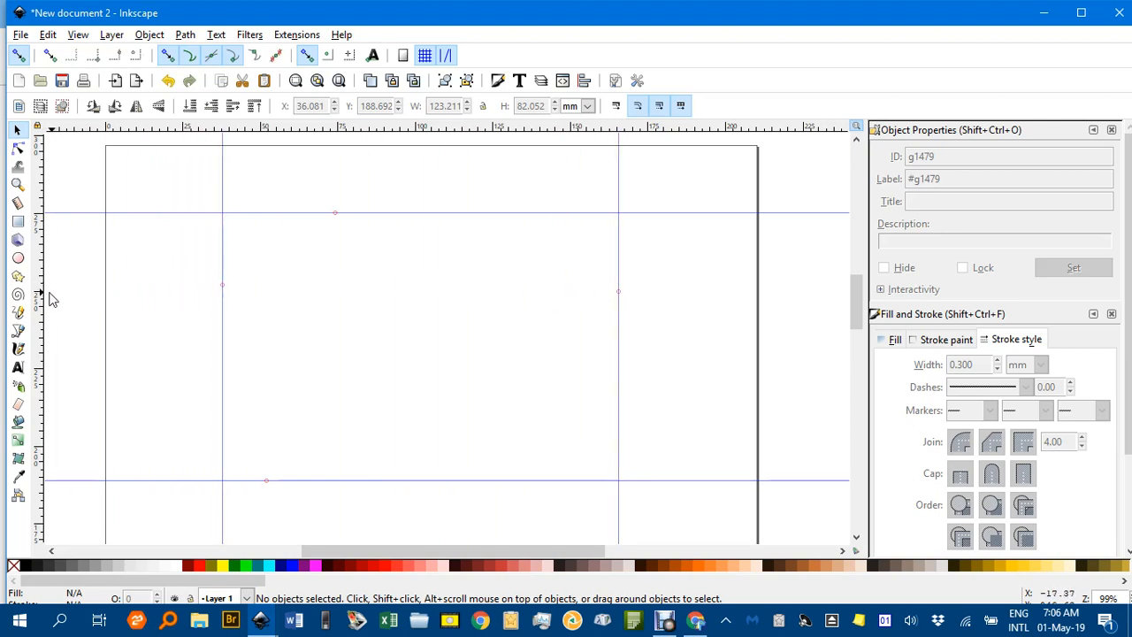
pyautogui.moveTo(37, 291); pyautogui.dragTo(419, 298)
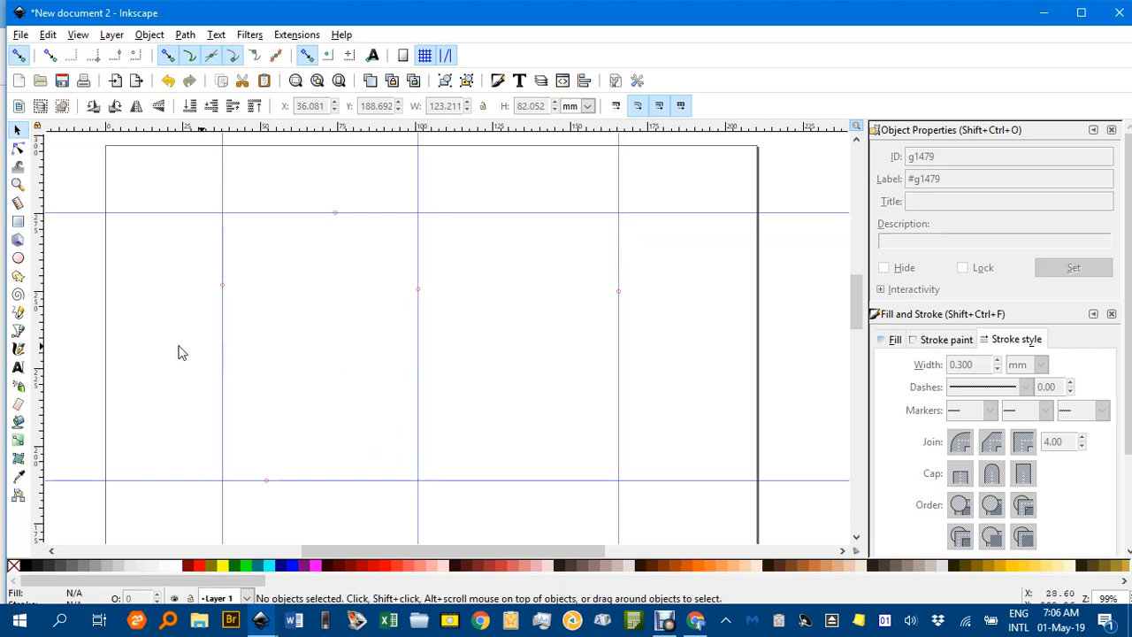
# Step: Draw a Y shape: a vertical line down the middle guide from its origin, with arms to both upper guide intersections
pyautogui.click(17, 330)
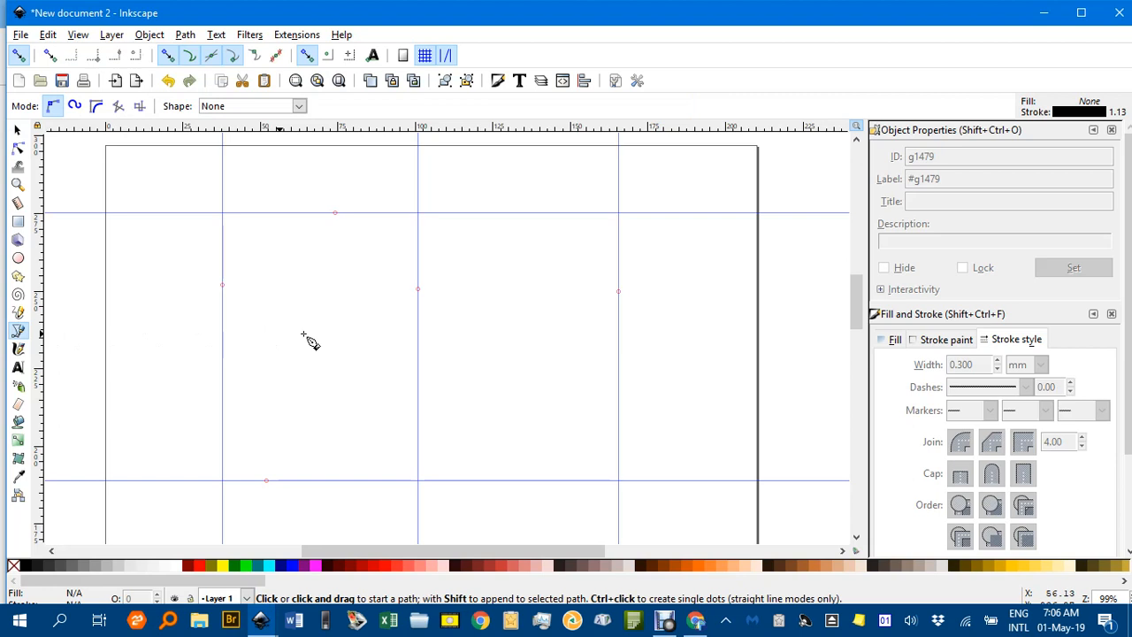
pyautogui.click(418, 287)
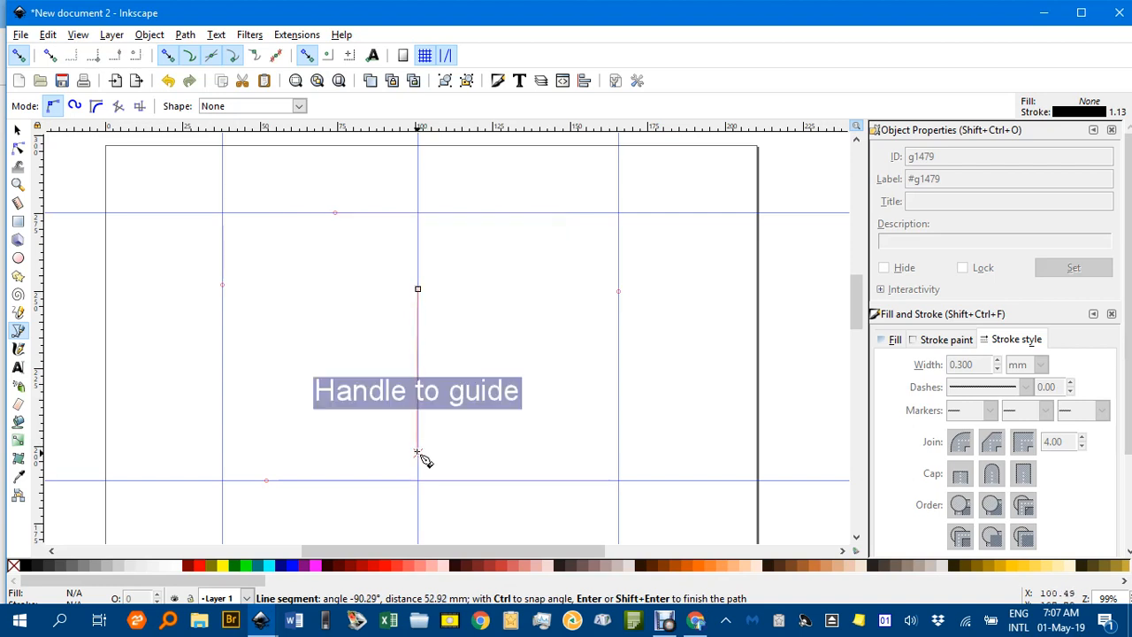
pyautogui.doubleClick(417, 422)
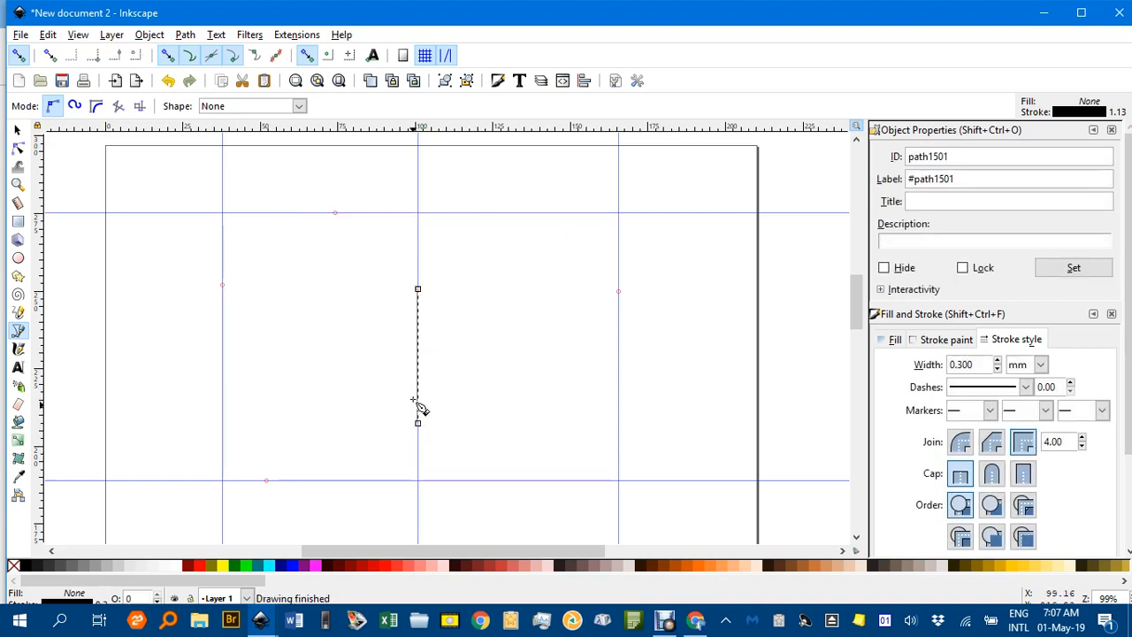
pyautogui.click(415, 289)
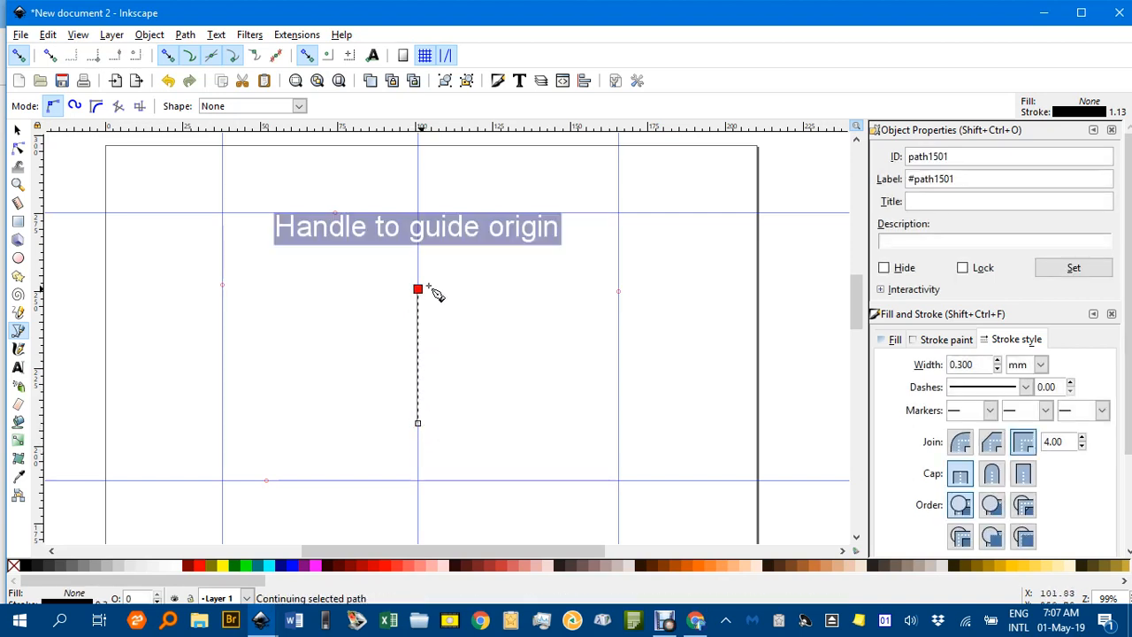
pyautogui.click(621, 215)
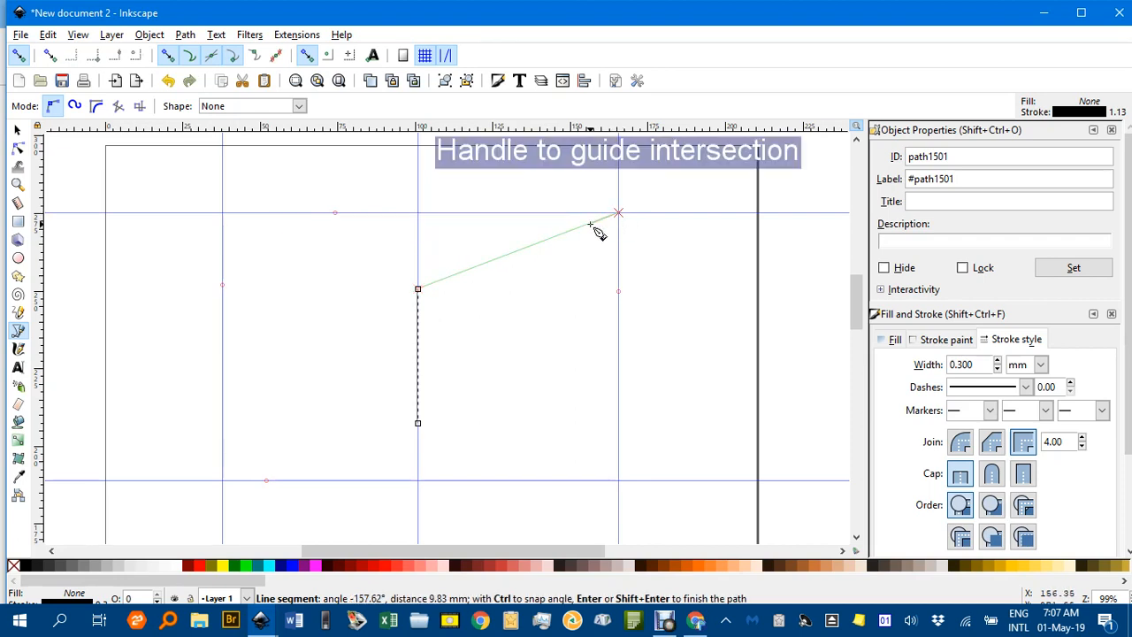
pyautogui.press('Return')
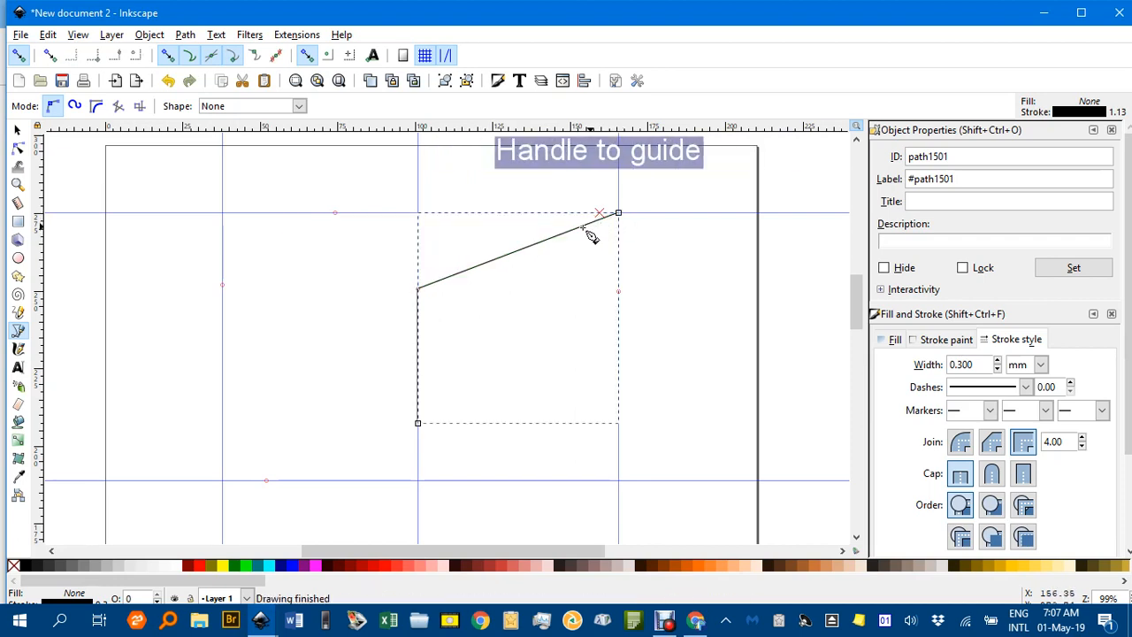
pyautogui.click(417, 290)
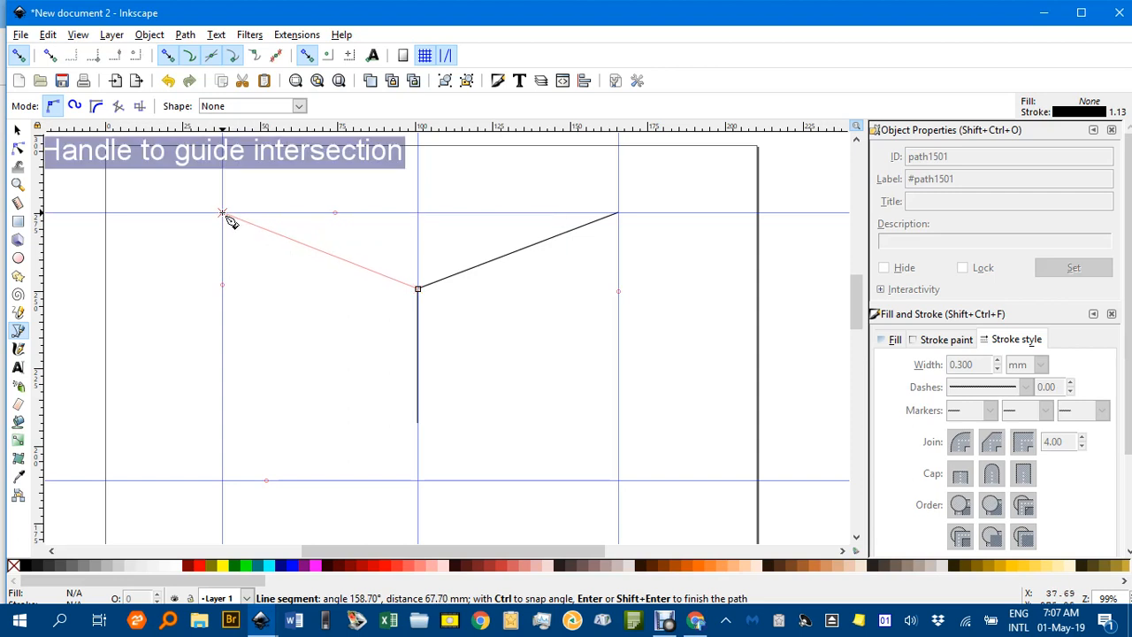
pyautogui.press('Return')
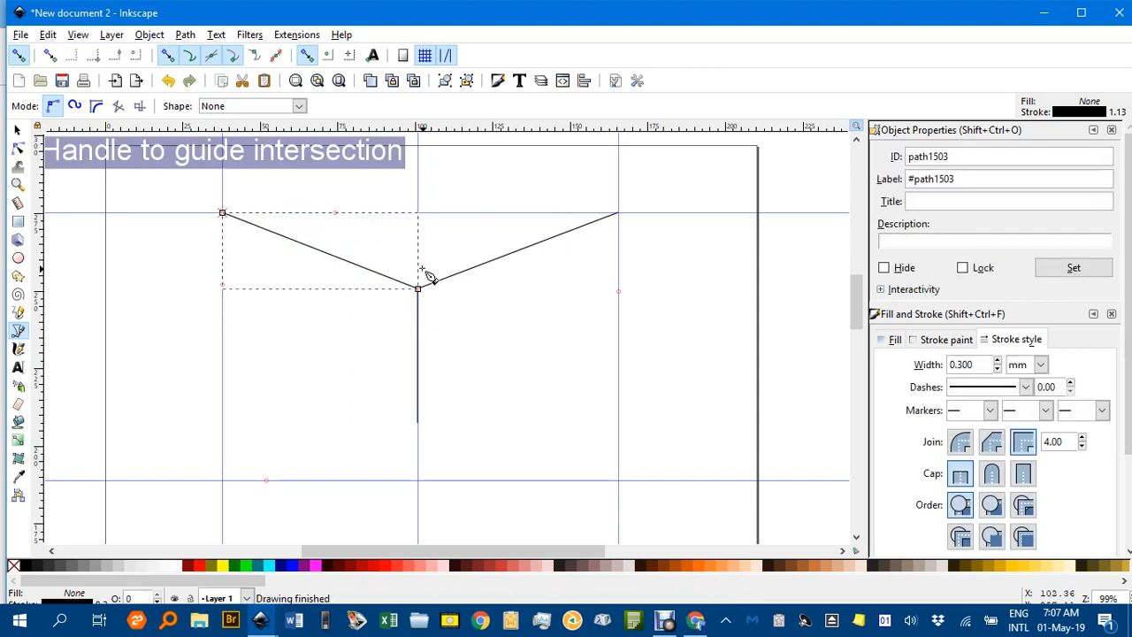
# Step: Draw straight lines from the lower end of the Y's vertical line to both upper guide intersections
pyautogui.click(417, 422)
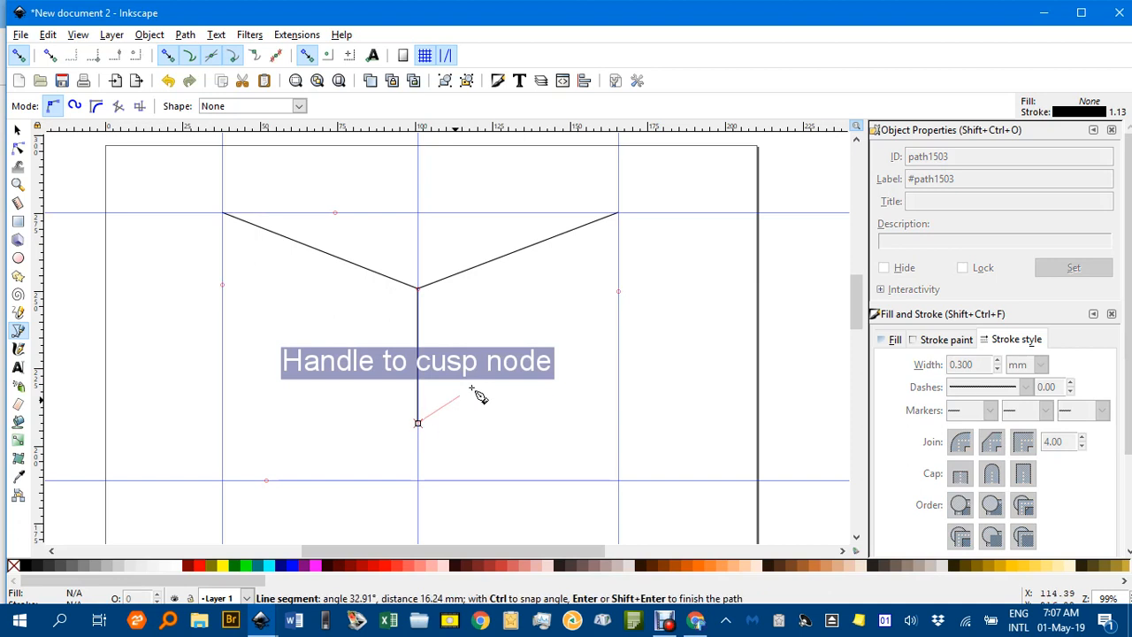
pyautogui.click(619, 214)
pyautogui.press('Return')
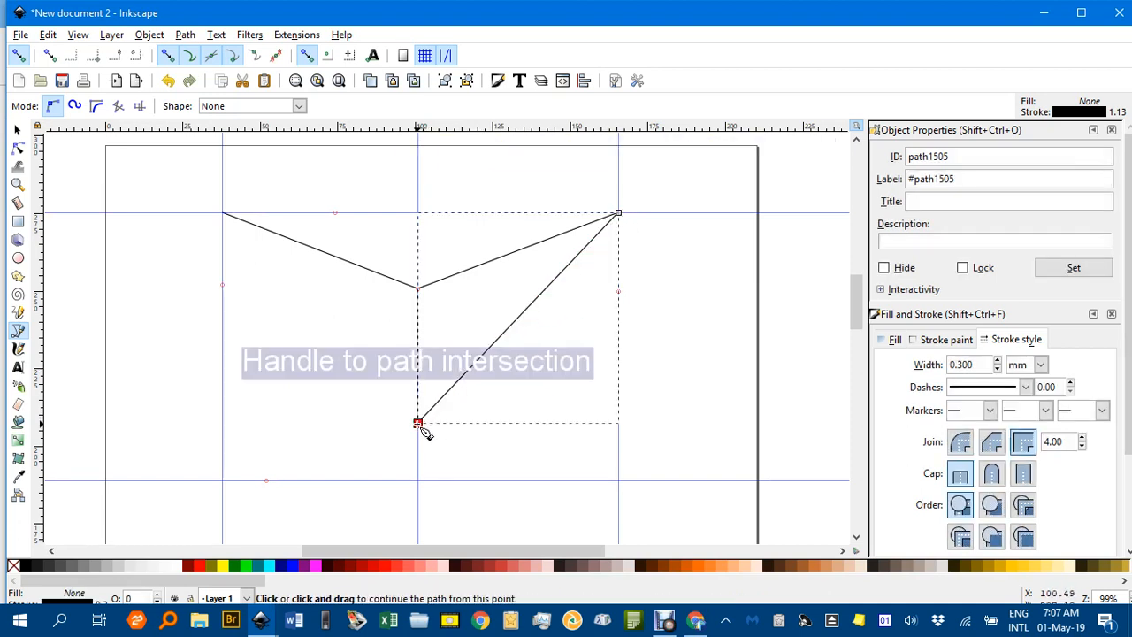
pyautogui.click(418, 423)
pyautogui.click(223, 215)
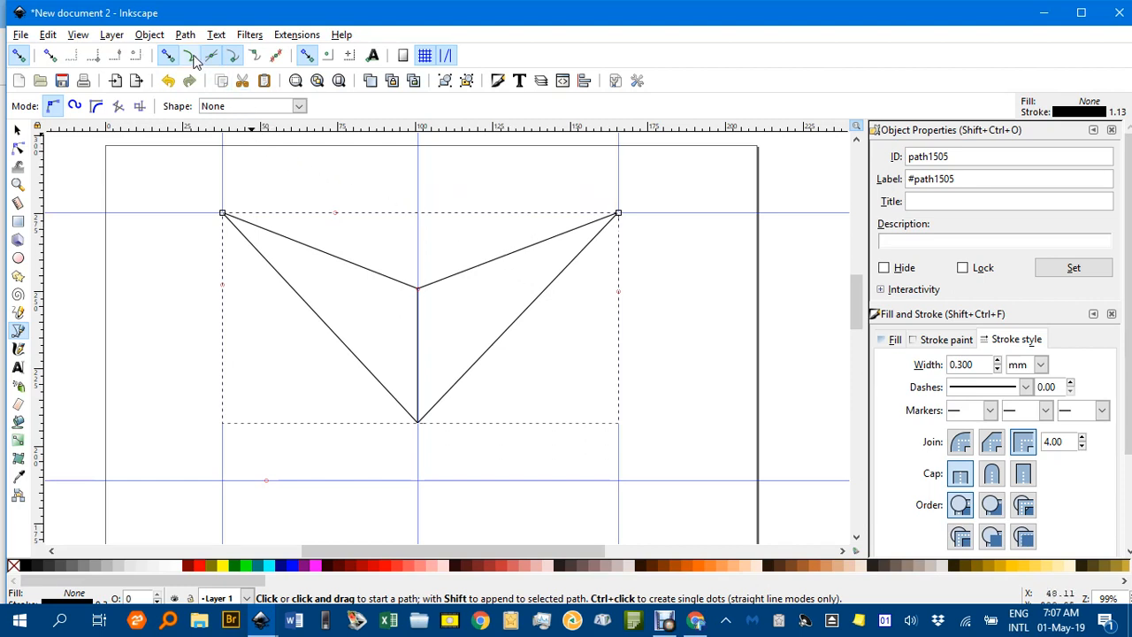
# Step: Draw a line from partway along each slanted upper arm to the intersection of the middle and lower guides
pyautogui.click(518, 251)
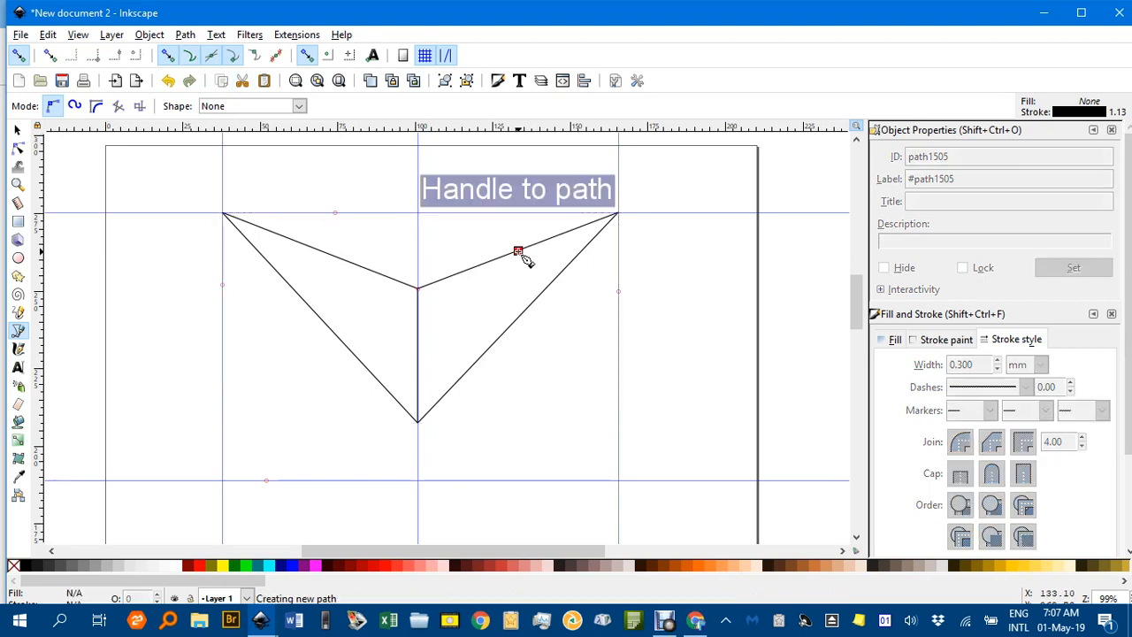
pyautogui.doubleClick(425, 485)
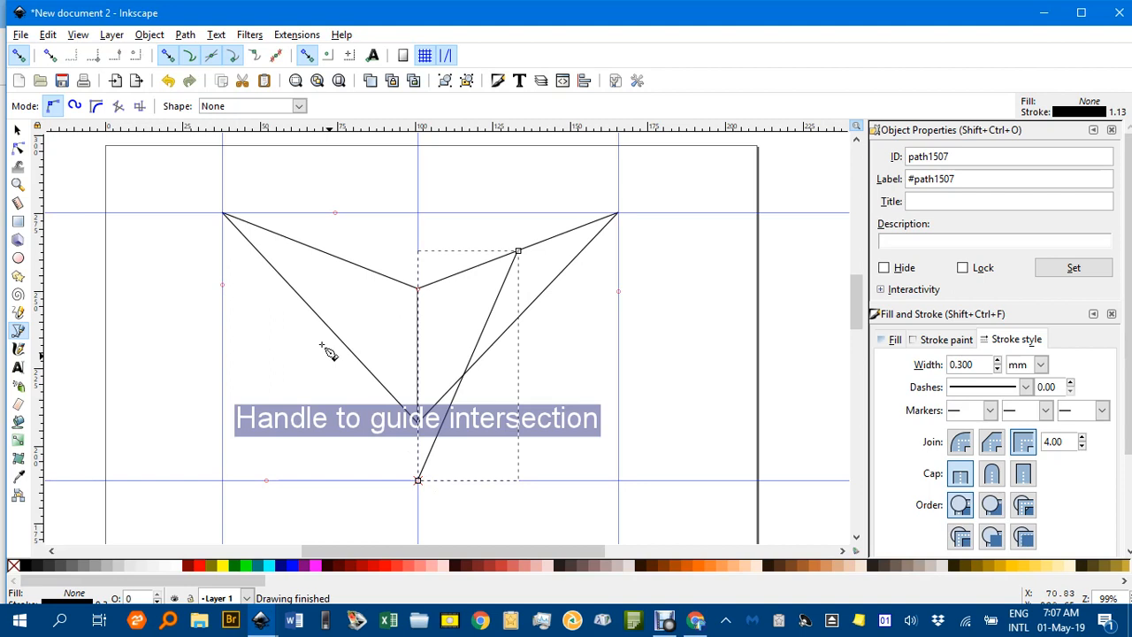
pyautogui.click(305, 245)
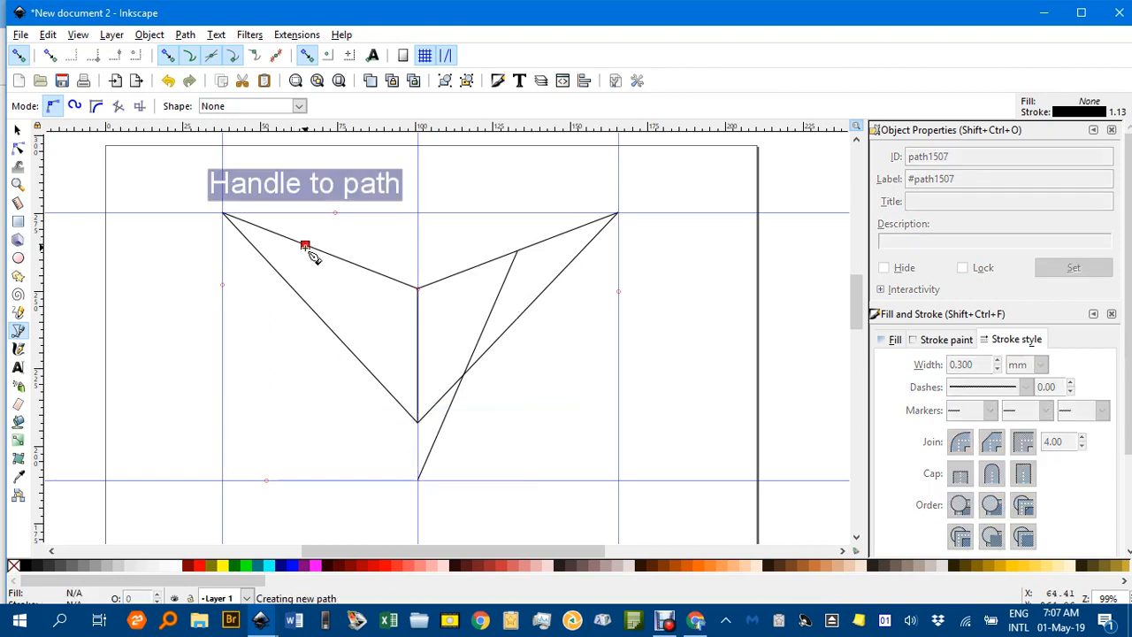
pyautogui.doubleClick(425, 486)
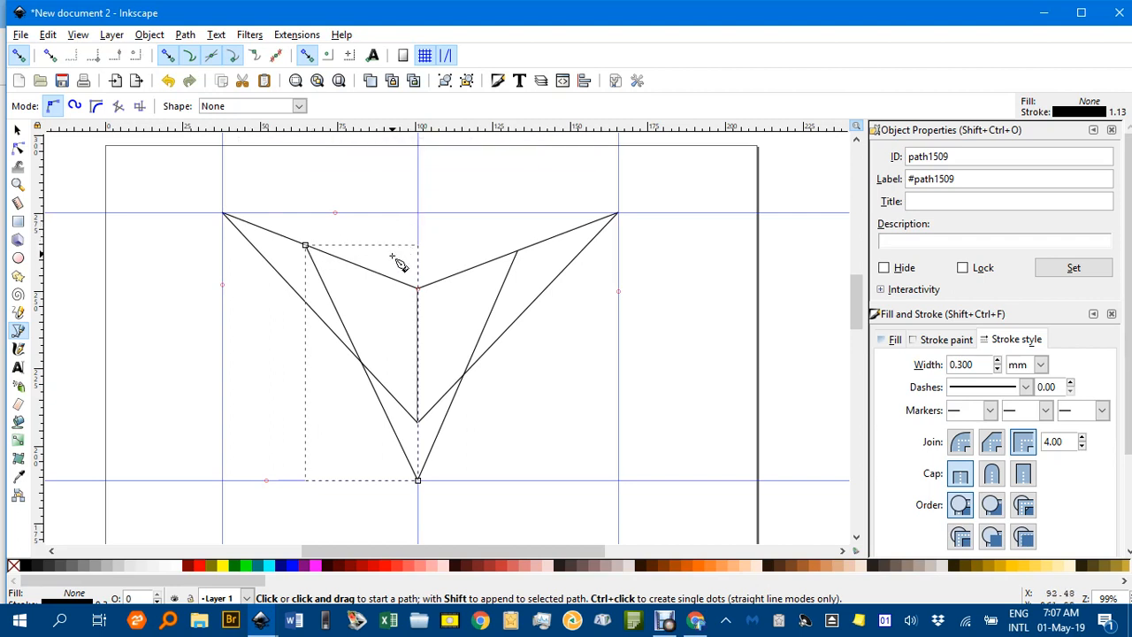
# Step: Draw two crossing lines joining the inner point on each slanted arm to the opposite upper guide intersection
pyautogui.click(305, 245)
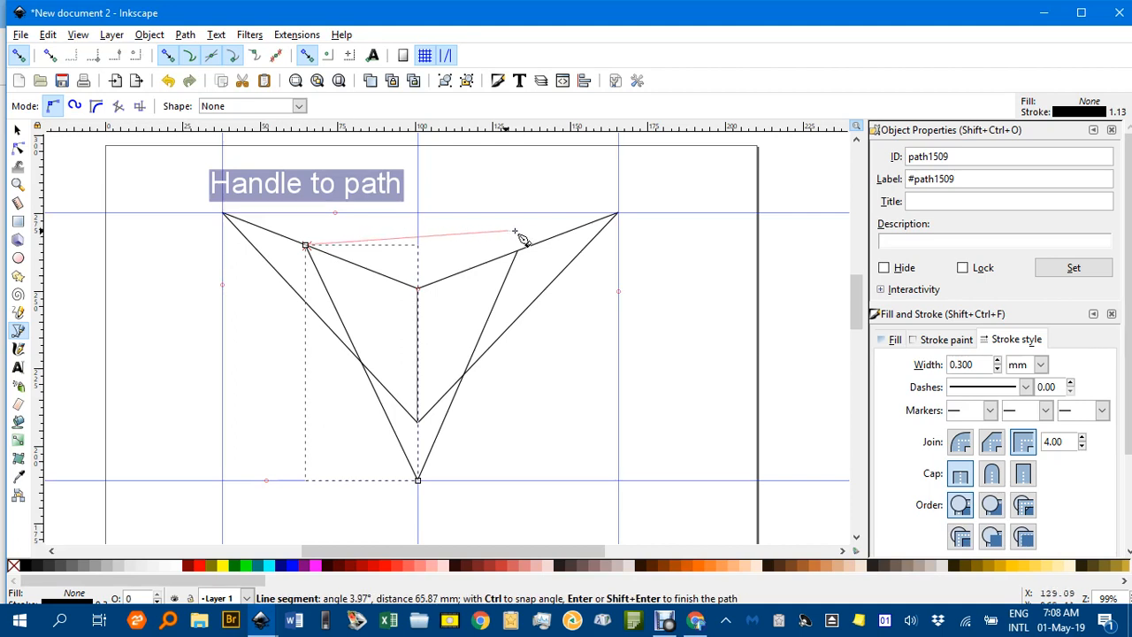
pyautogui.click(620, 213)
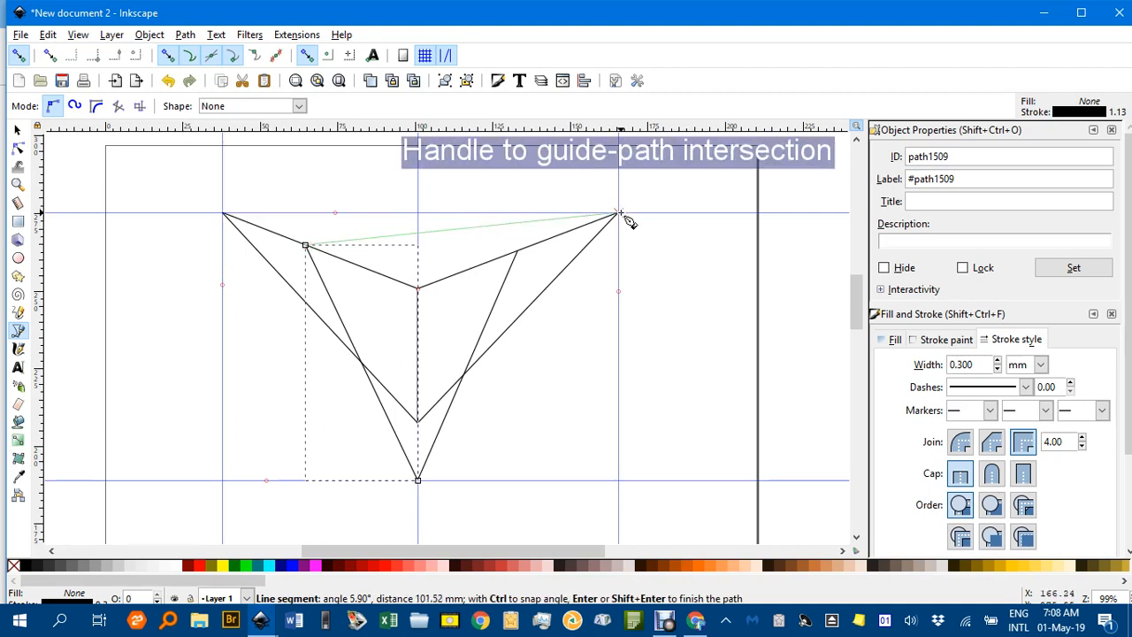
pyautogui.press('Return')
pyautogui.click(518, 251)
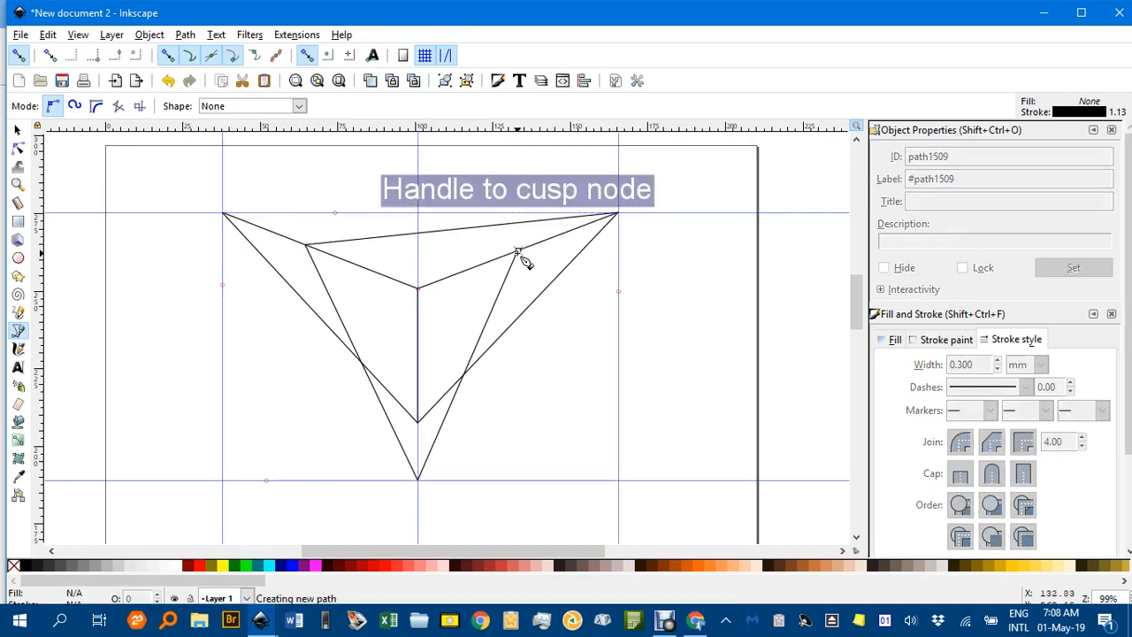
pyautogui.click(222, 213)
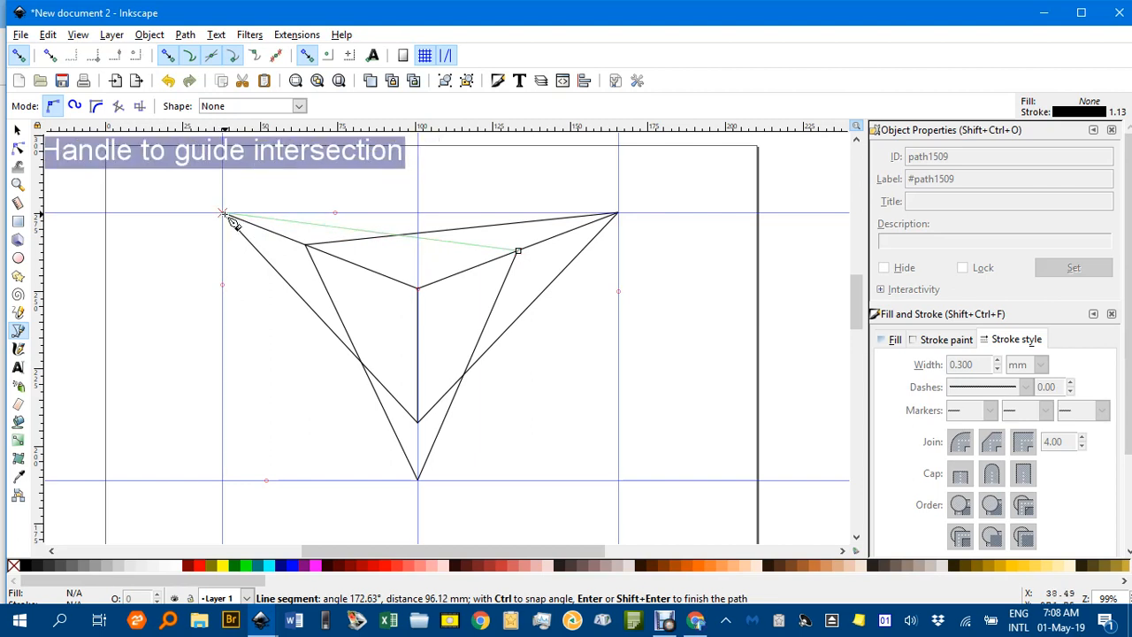
pyautogui.press('Return')
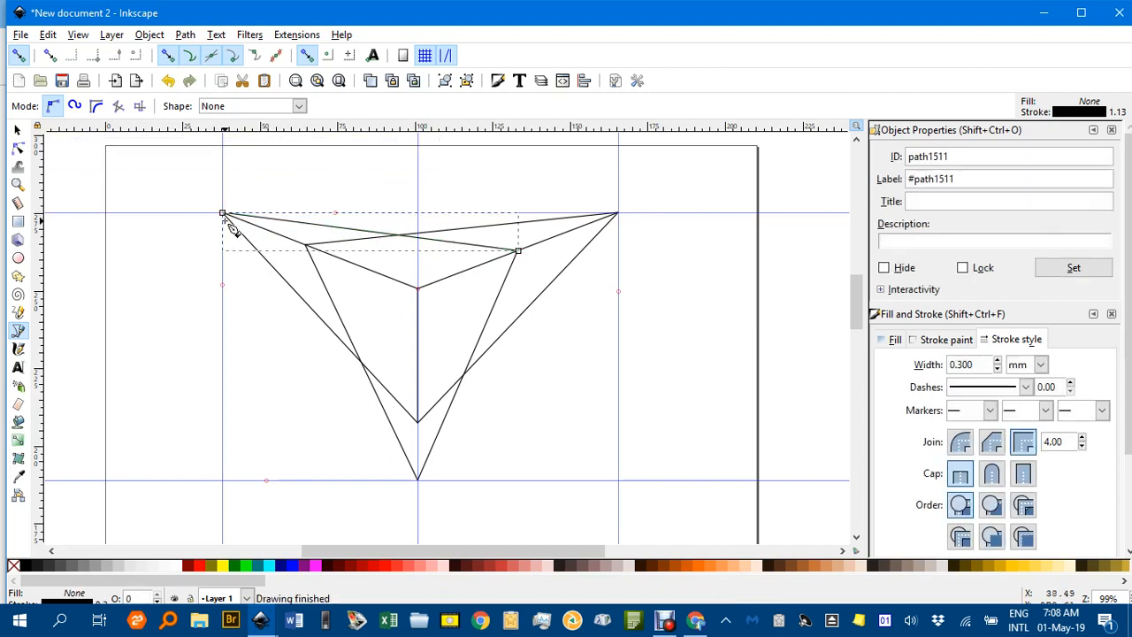
# Step: Select all the construction lines, set their stroke colour to grey and group them
pyautogui.click(16, 131)
pyautogui.click(144, 170)
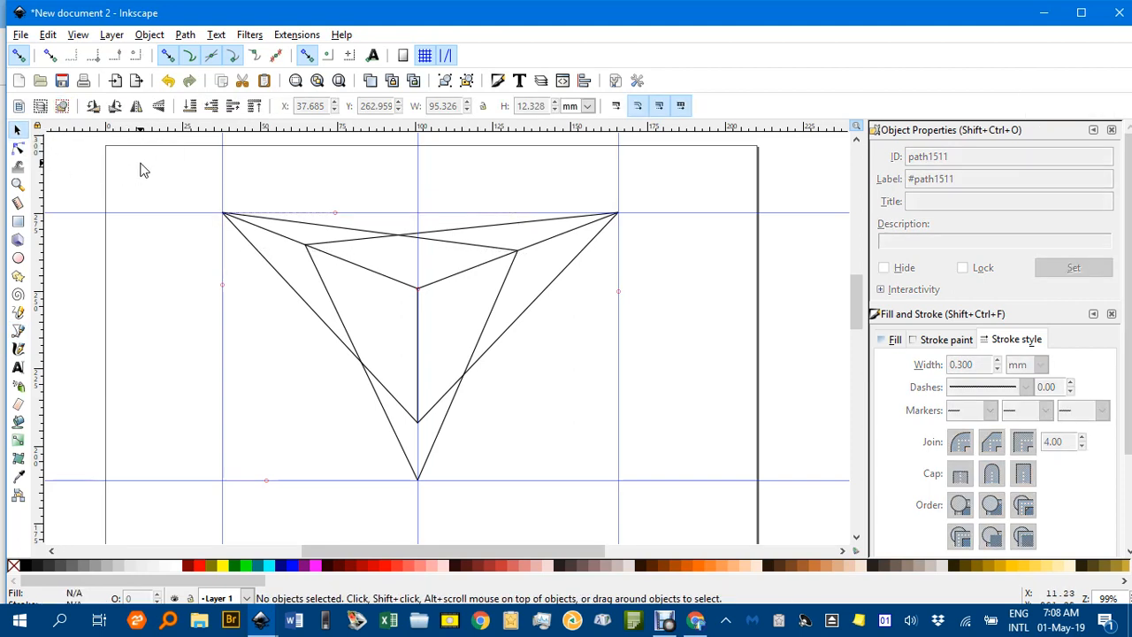
pyautogui.moveTo(144, 170)
pyautogui.mouseDown()
pyautogui.moveTo(513, 291)
pyautogui.moveTo(672, 489)
pyautogui.moveTo(702, 506)
pyautogui.mouseUp()
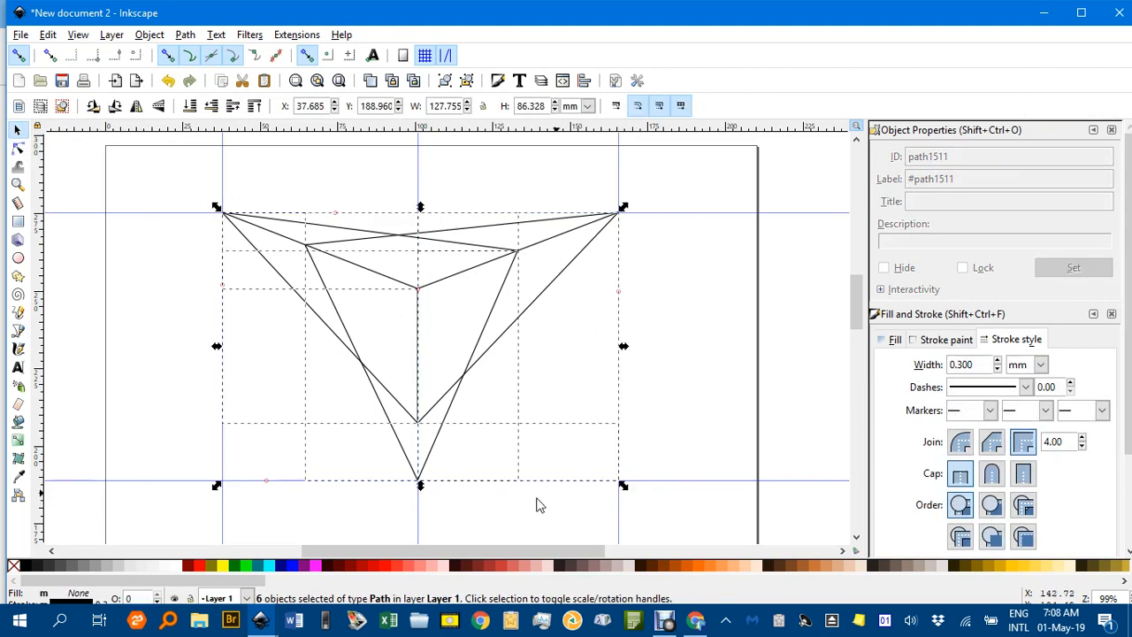
pyautogui.keyDown('shift'); pyautogui.click(95, 569); pyautogui.keyUp('shift')
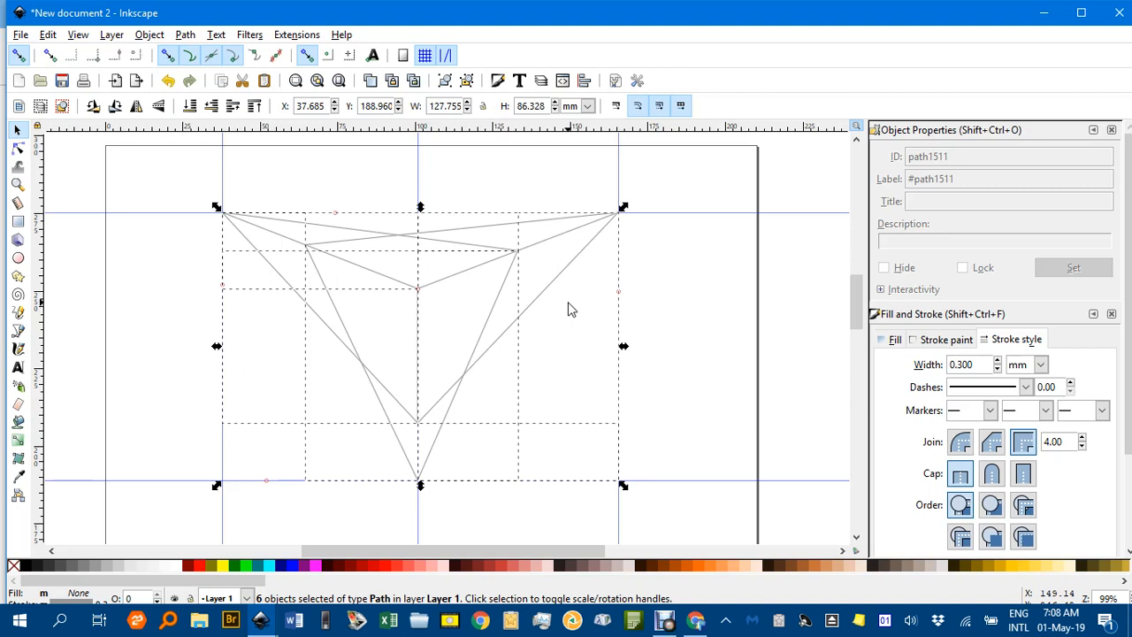
pyautogui.hotkey('ctrl', 'g')
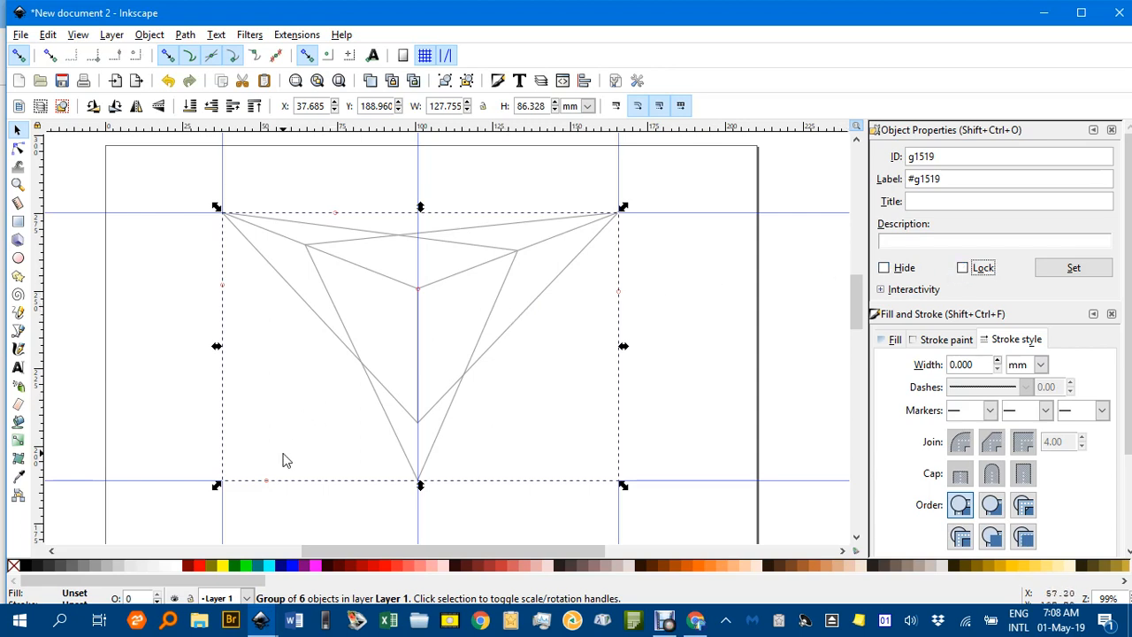
# Step: Trace the closed four-sided face to the left of the middle guide over the construction lines and fill it with cyan
pyautogui.press('b')
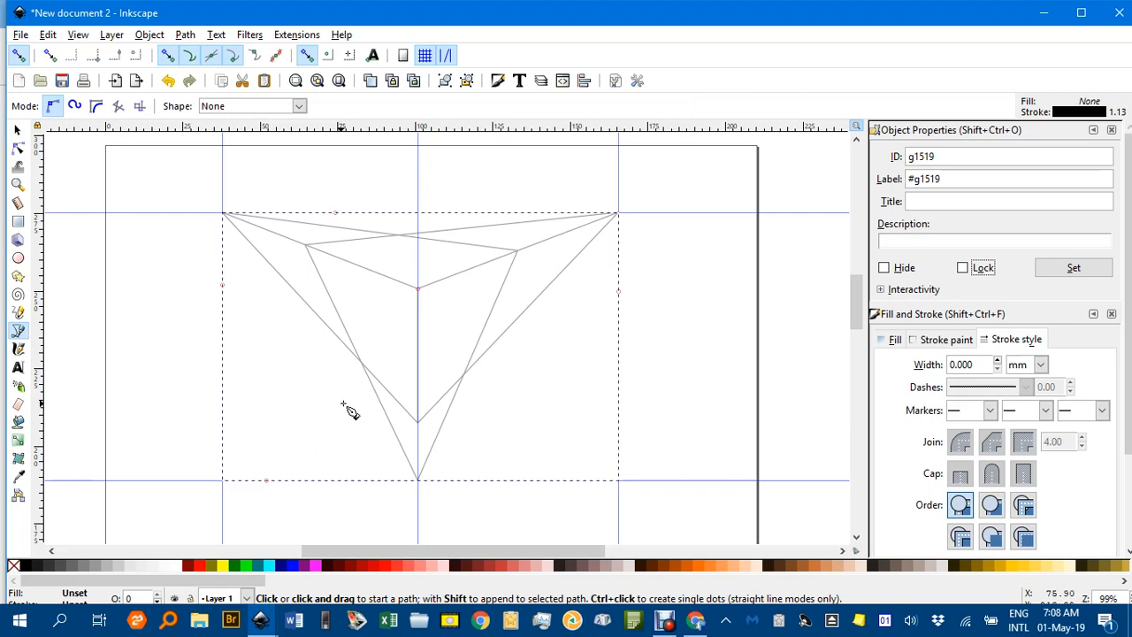
pyautogui.click(417, 423)
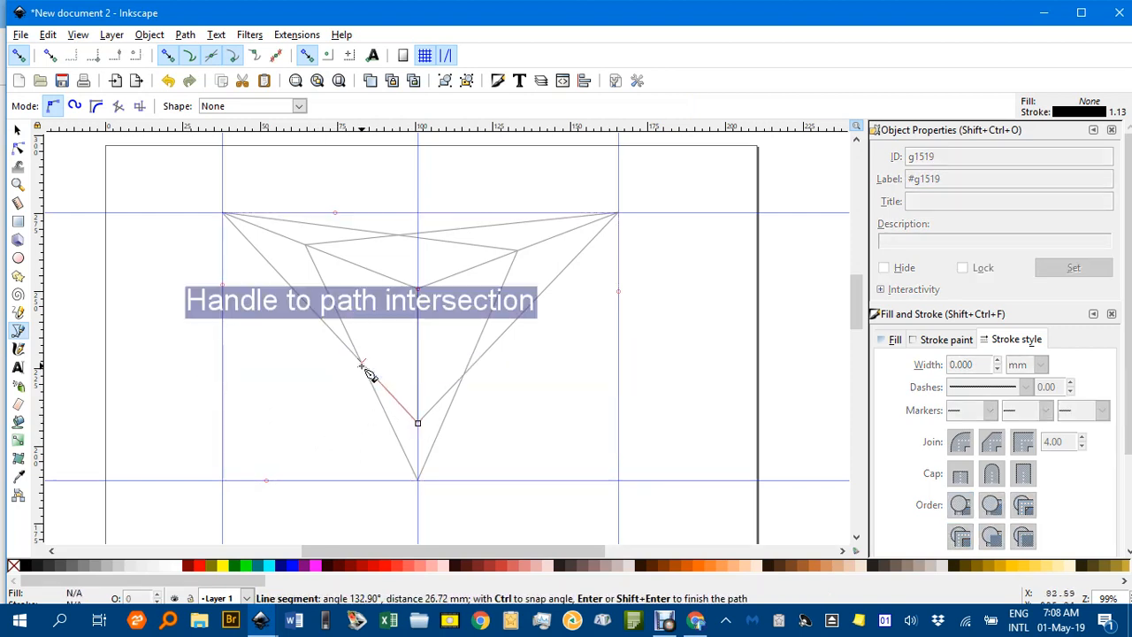
pyautogui.click(305, 245)
pyautogui.click(417, 288)
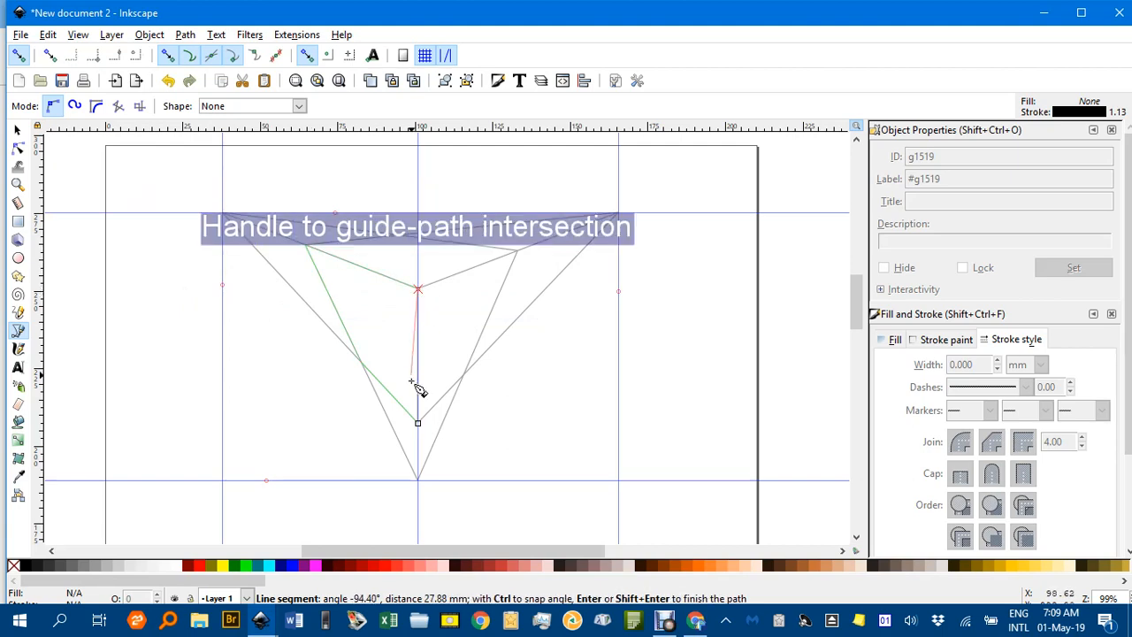
pyautogui.click(417, 422)
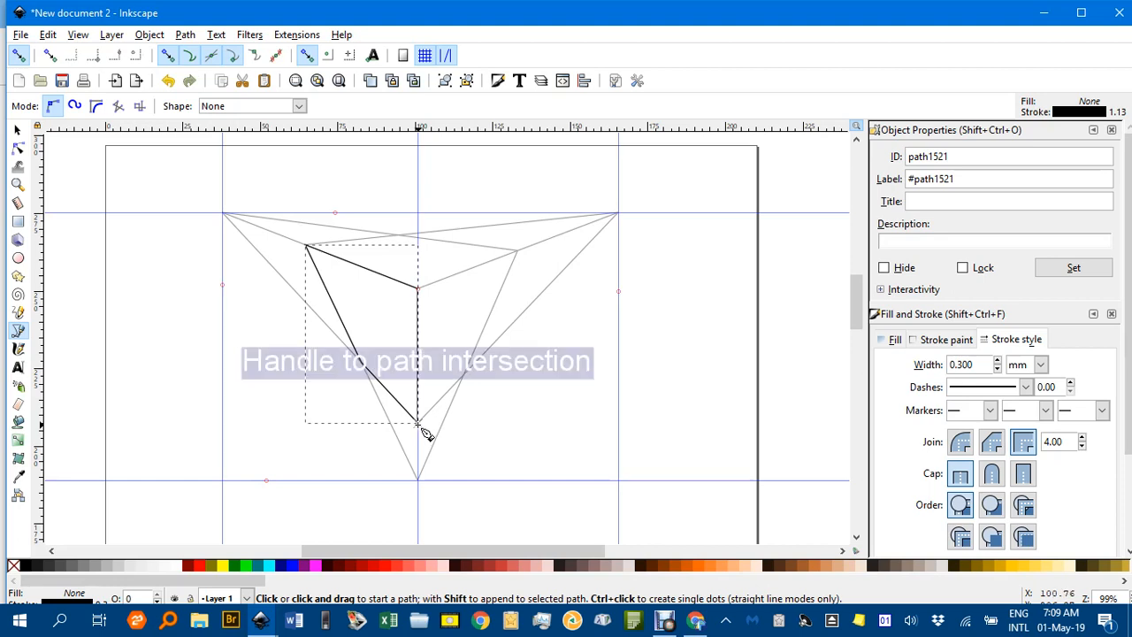
pyautogui.click(273, 568)
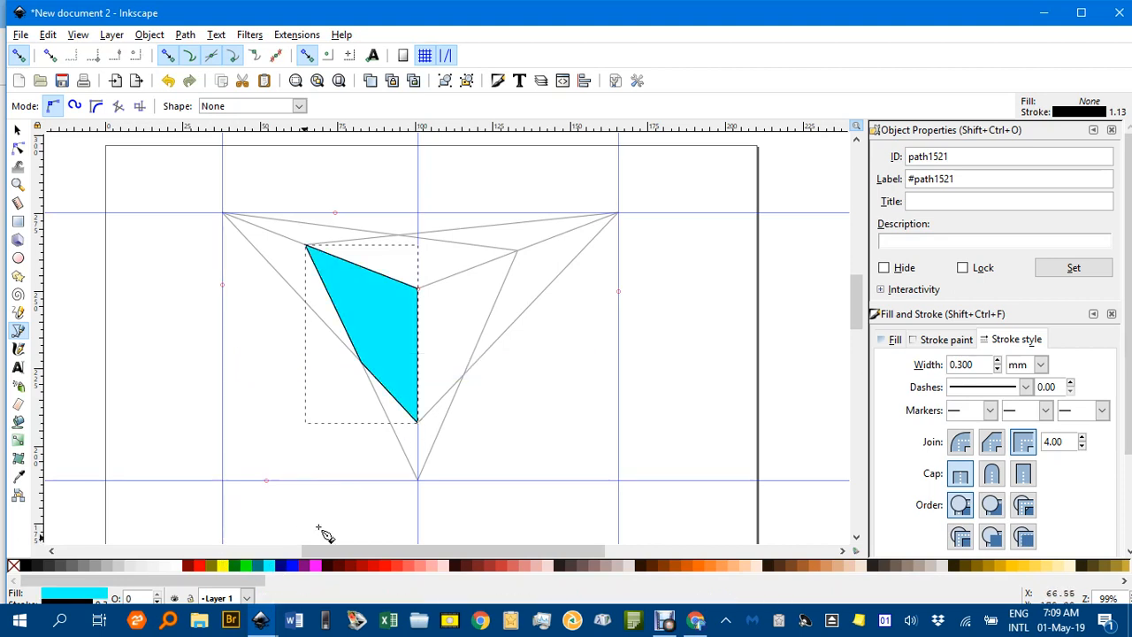
# Step: Trace the closed four-sided face to the right of the middle guide over the construction lines and fill it with blue (#0000FF)
pyautogui.click(419, 422)
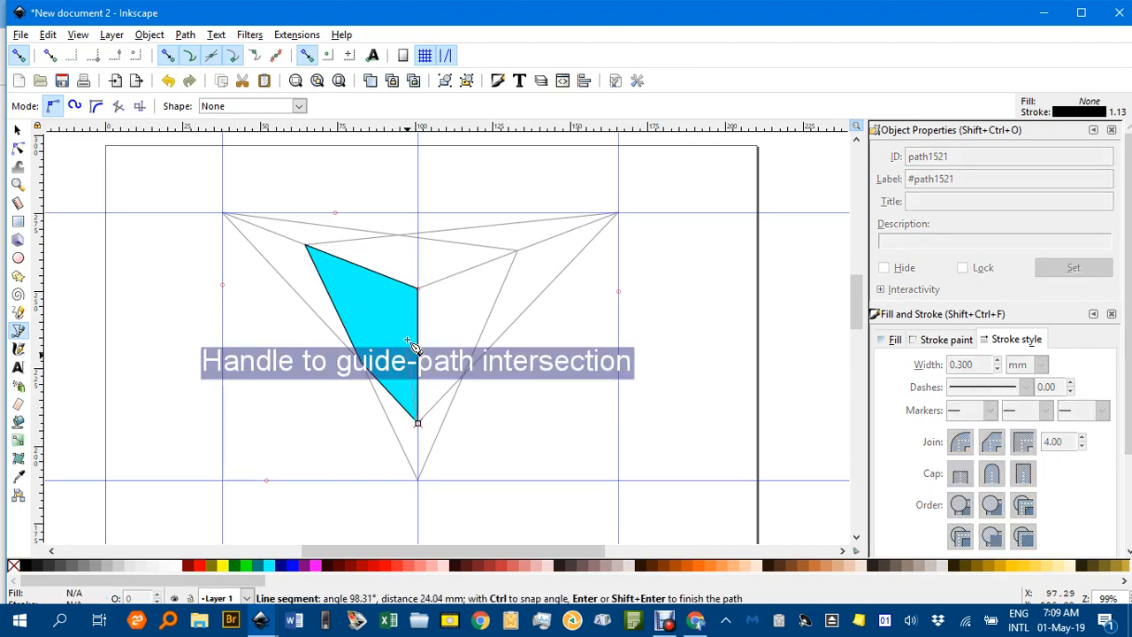
pyautogui.click(418, 288)
pyautogui.click(518, 253)
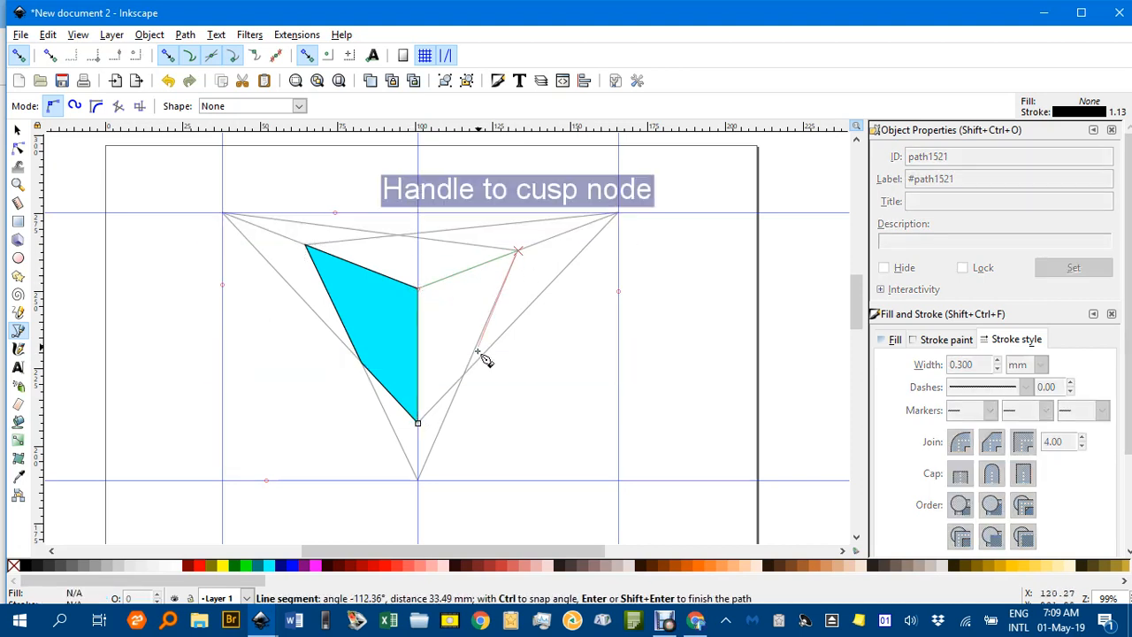
pyautogui.click(462, 377)
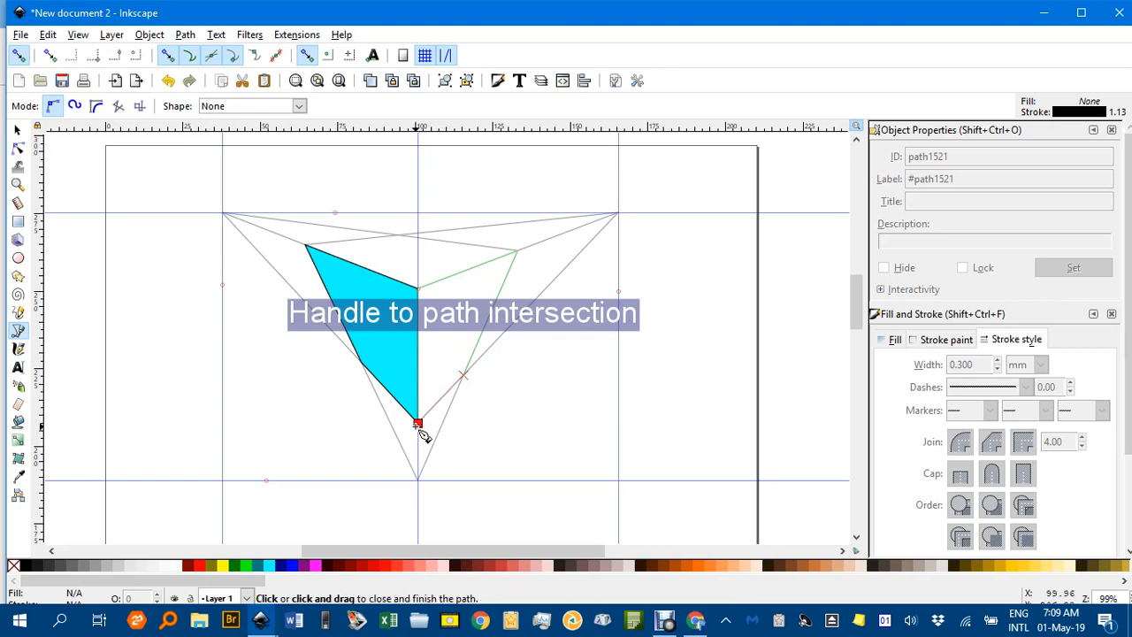
pyautogui.click(419, 425)
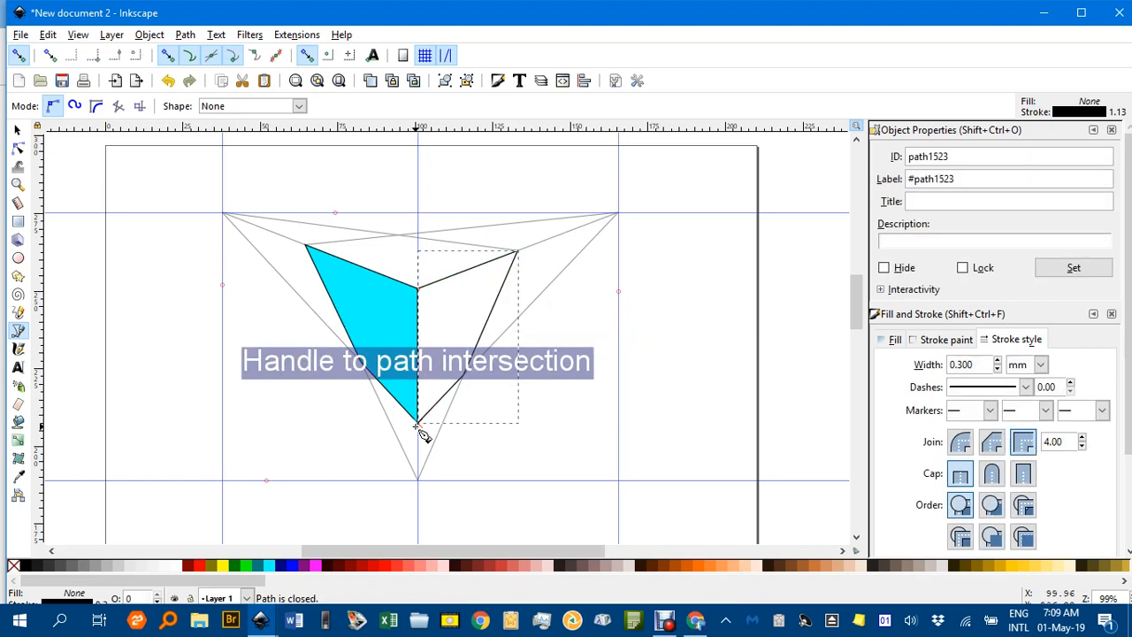
pyautogui.click(292, 566)
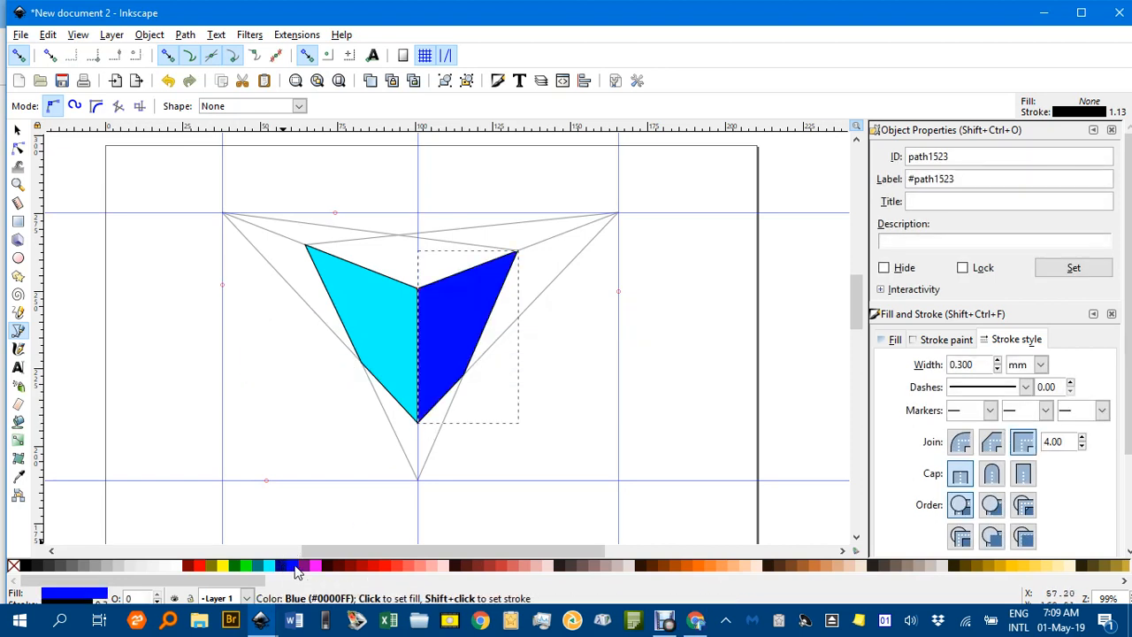
# Step: Trace the closed four-sided top face between the two side faces and the crossing construction lines, and fill it with dark blue
pyautogui.click(417, 288)
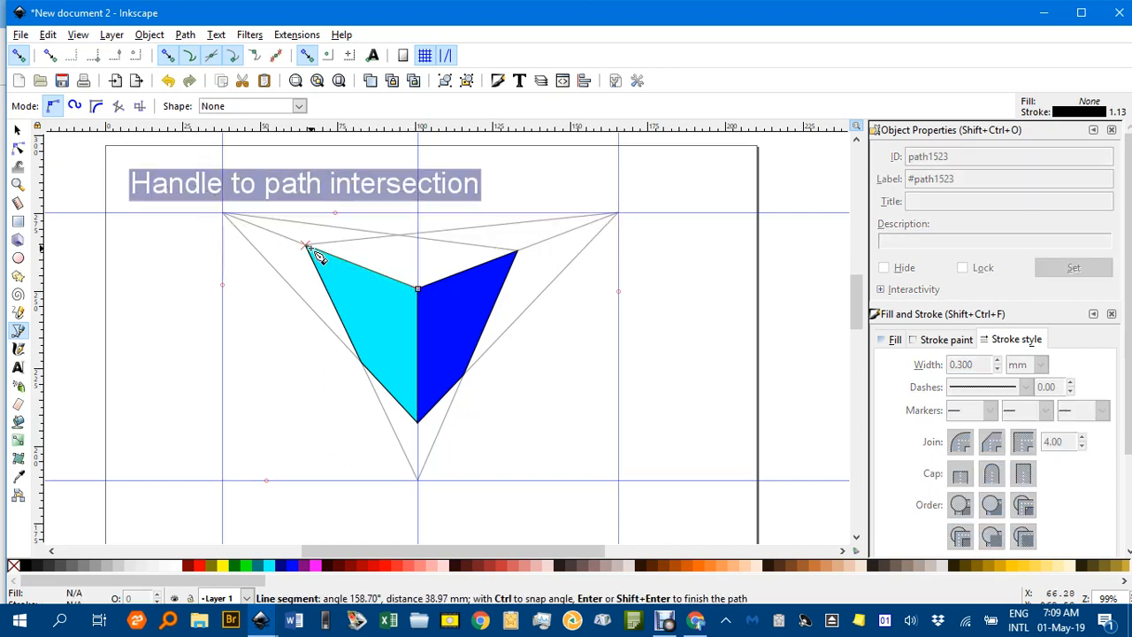
pyautogui.moveTo(305, 246); pyautogui.dragTo(411, 234)
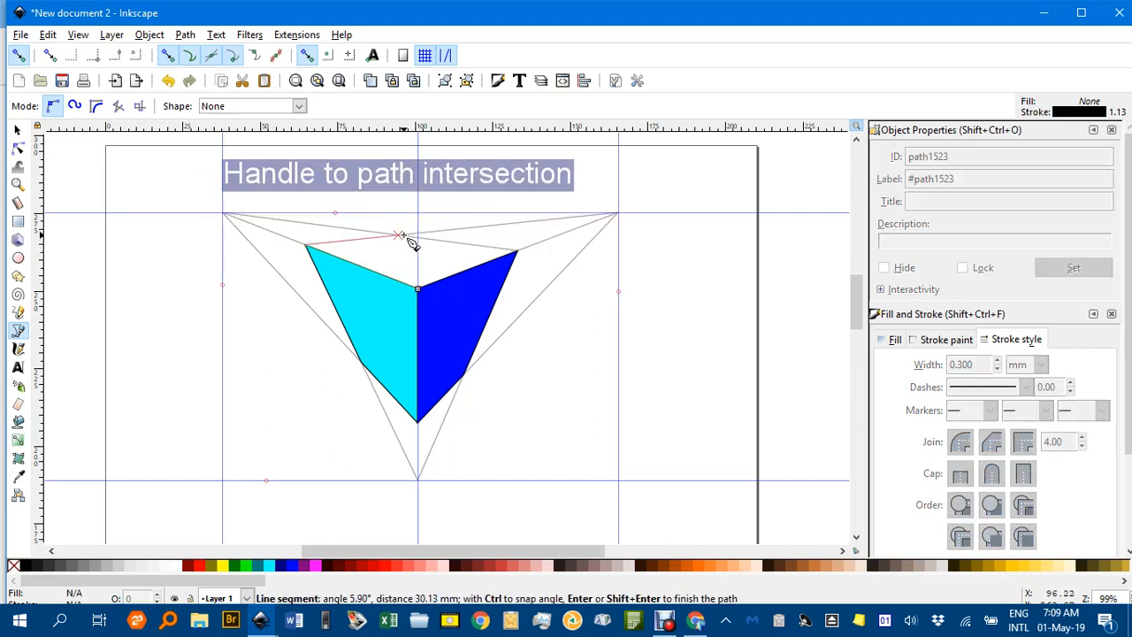
pyautogui.click(516, 252)
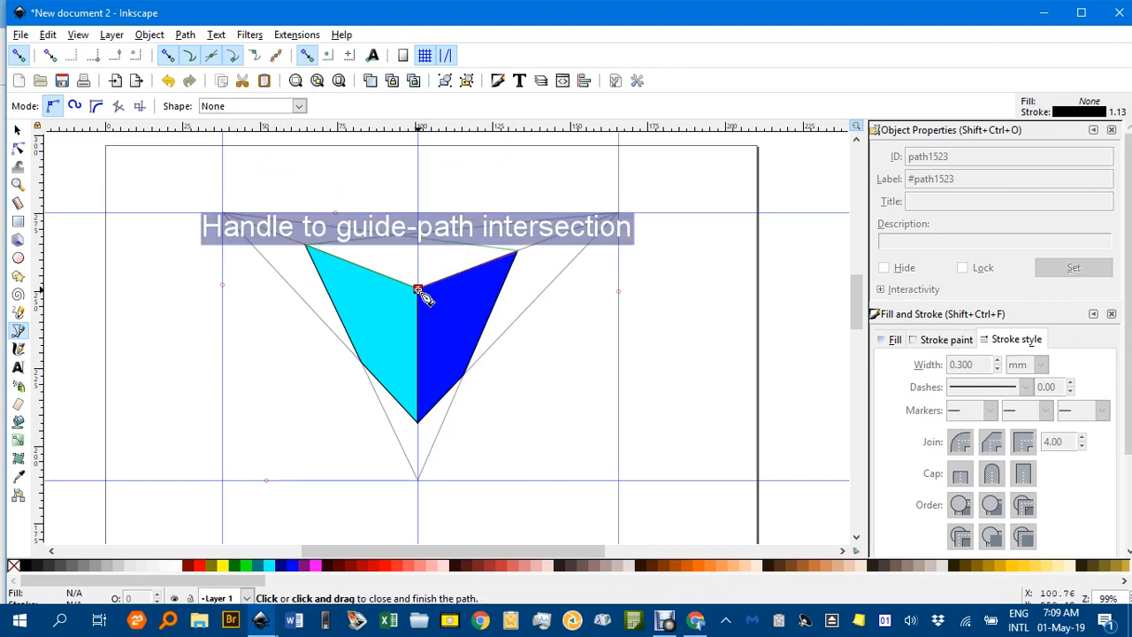
pyautogui.click(419, 289)
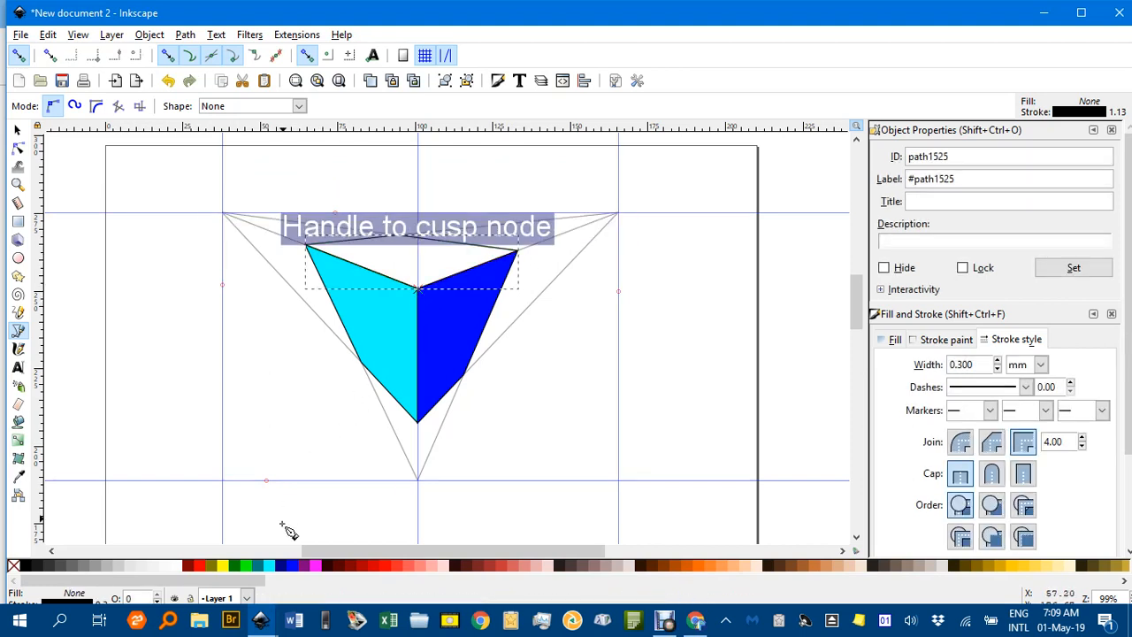
pyautogui.click(287, 571)
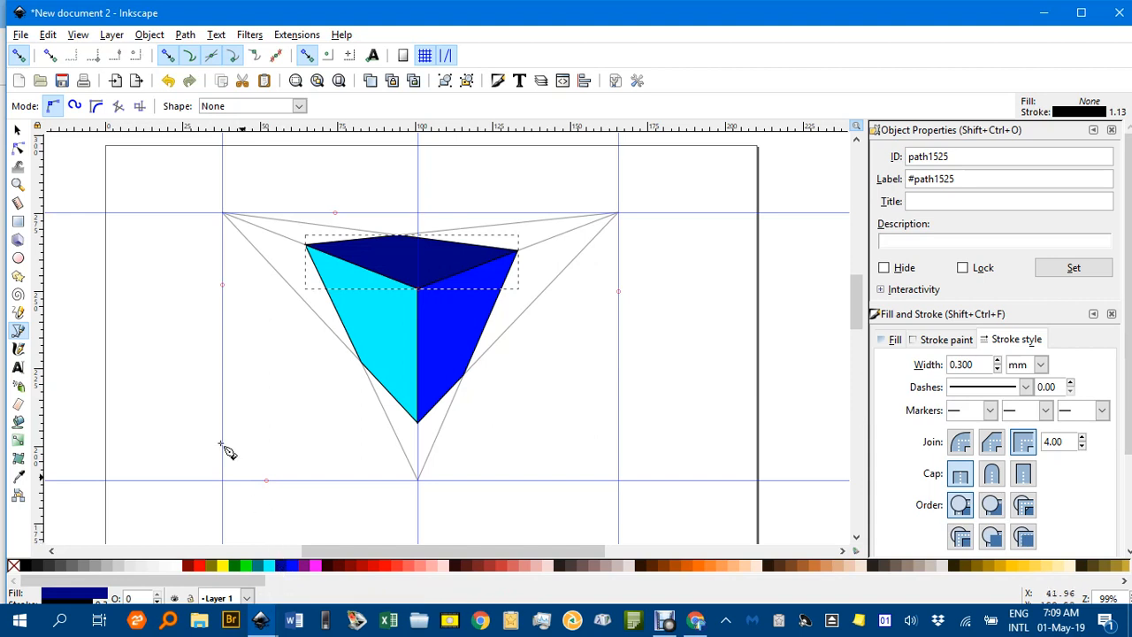
# Step: Hide the grouped grey construction lines and turn off the display of the guides
pyautogui.click(17, 130)
pyautogui.click(212, 190)
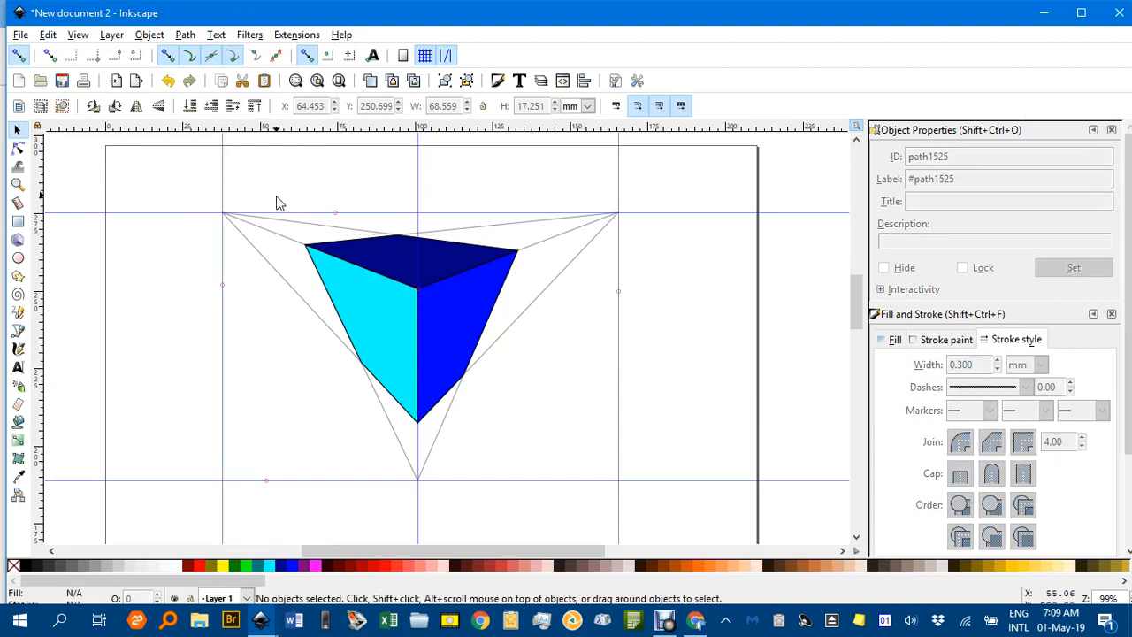
pyautogui.click(566, 269)
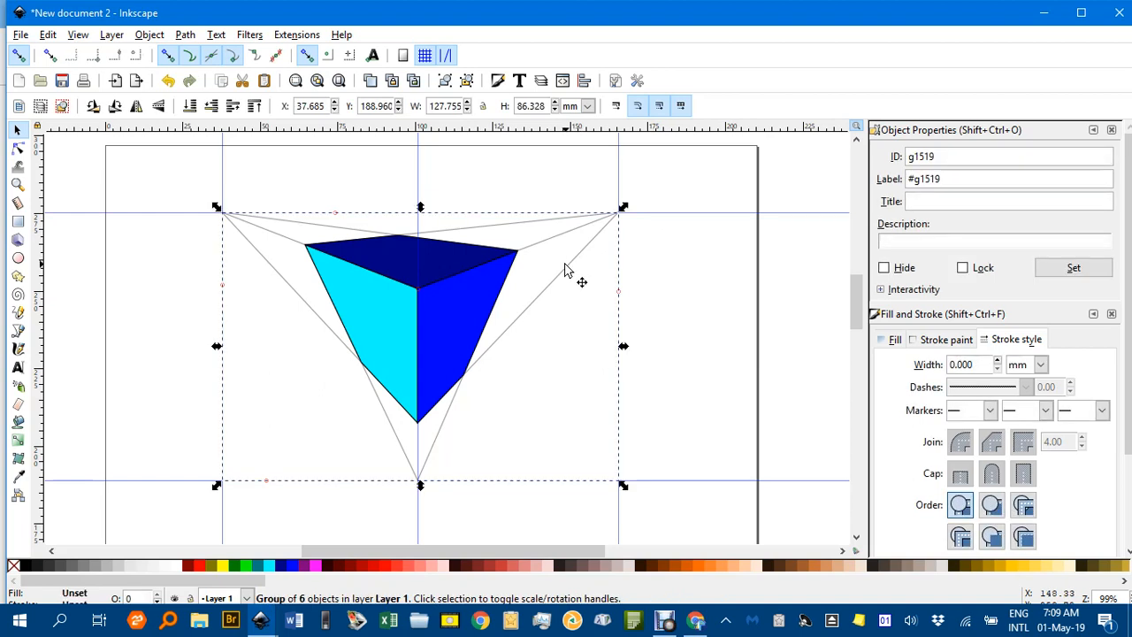
pyautogui.click(884, 268)
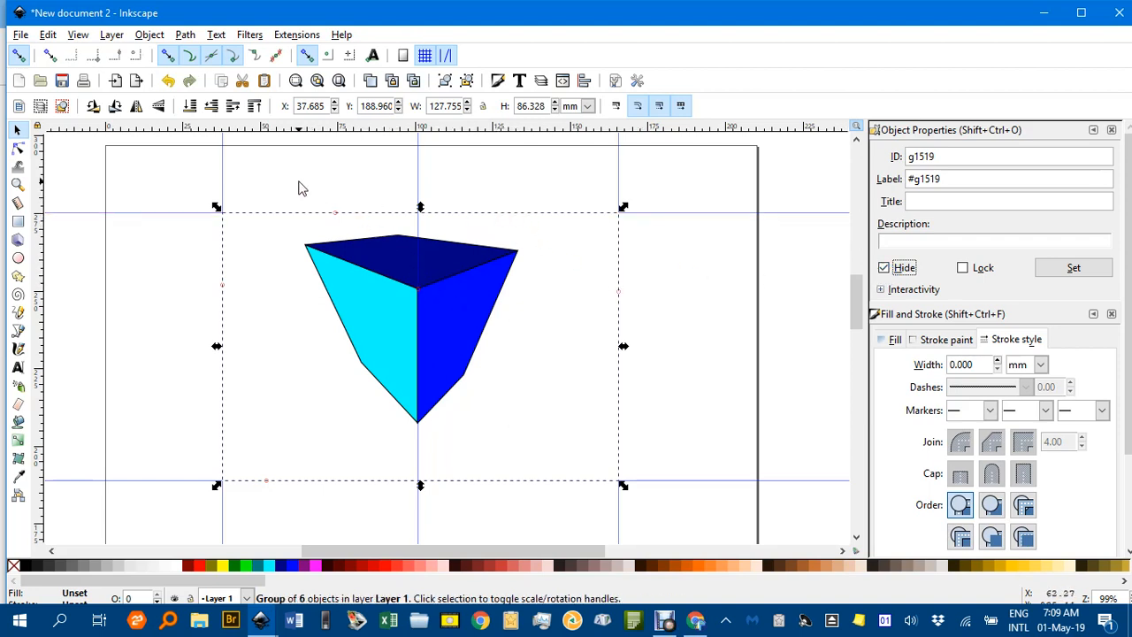
pyautogui.click(299, 188)
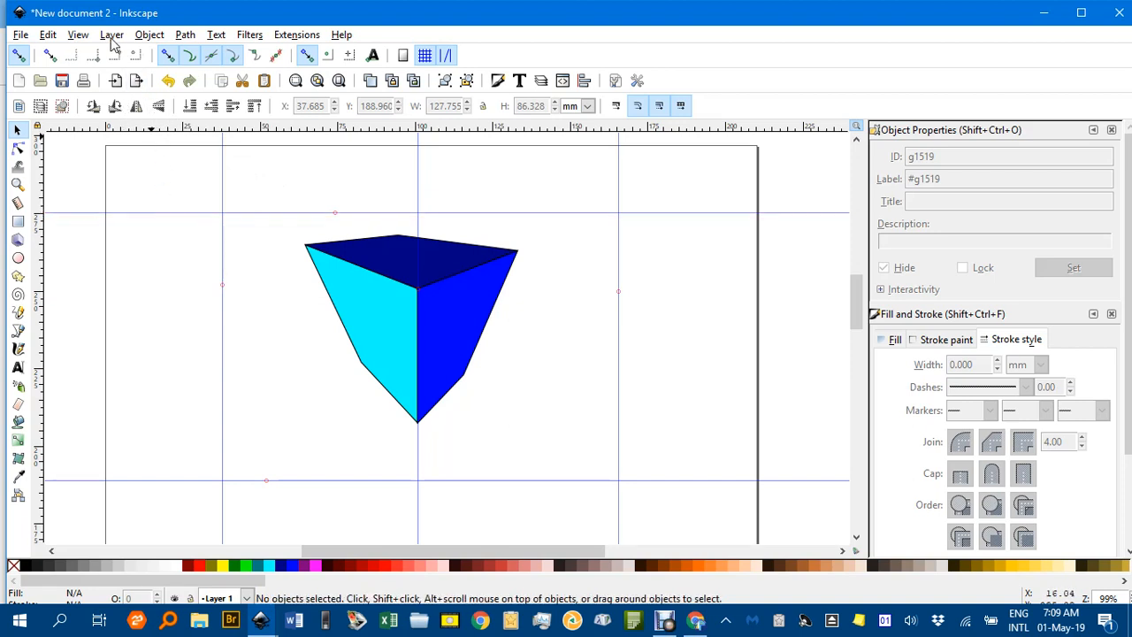
pyautogui.click(78, 35)
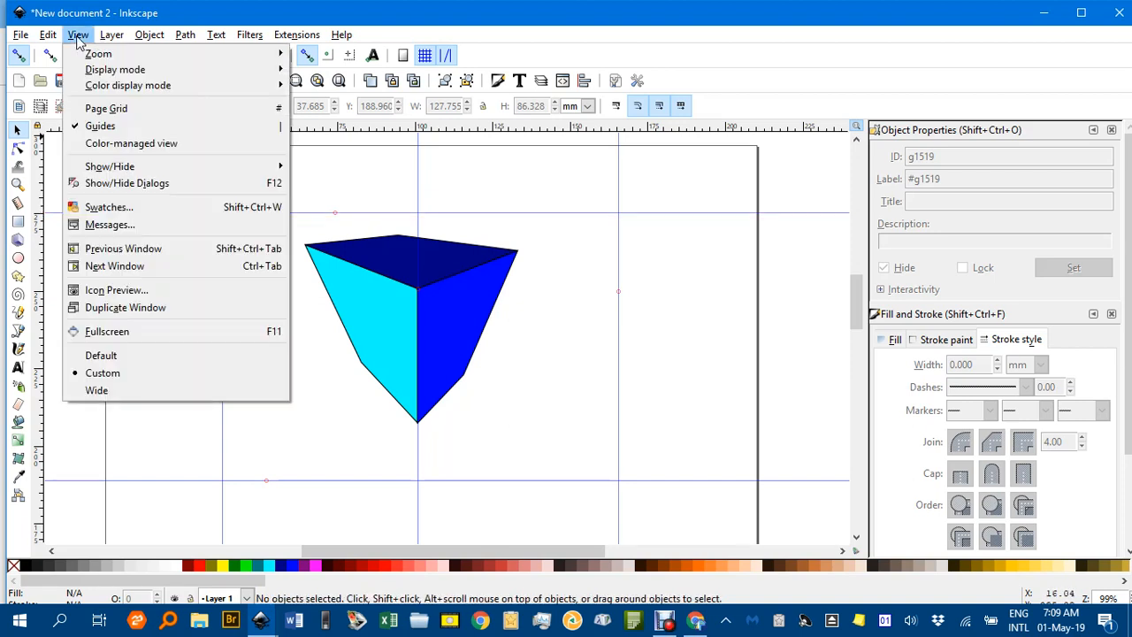
pyautogui.click(96, 125)
# Step: Group the three coloured faces and enlarge the group proportionally about its centre to about 92.8 by 81.9 mm
pyautogui.moveTo(266, 198); pyautogui.dragTo(630, 476)
pyautogui.hotkey('ctrl', 'g')
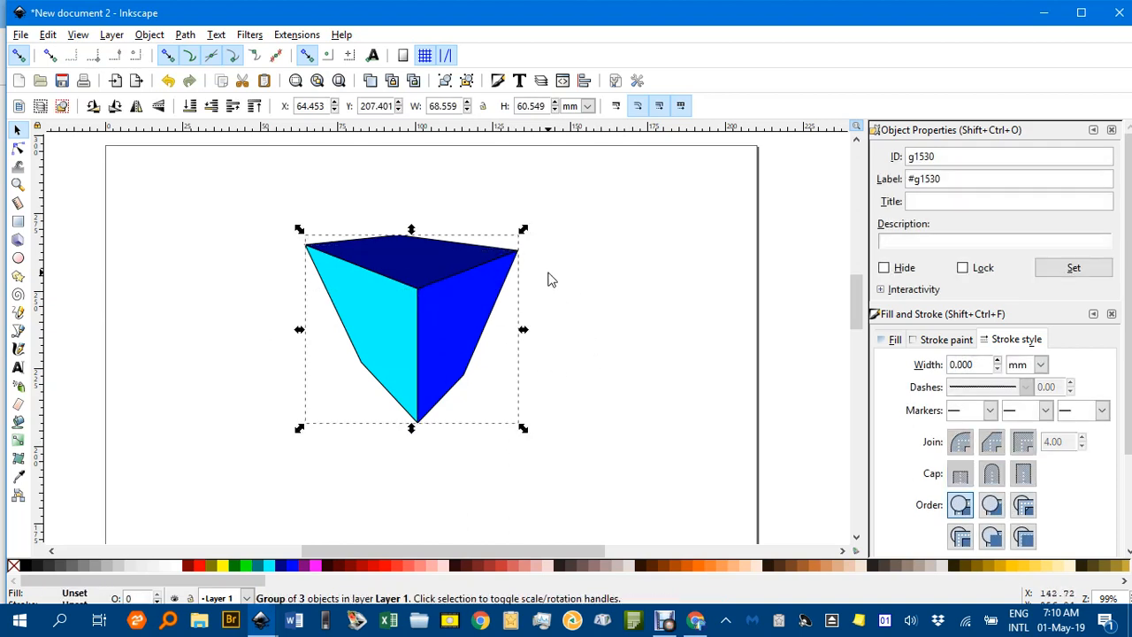
pyautogui.moveTo(523, 230); pyautogui.dragTo(573, 205)
pyautogui.click(656, 290)
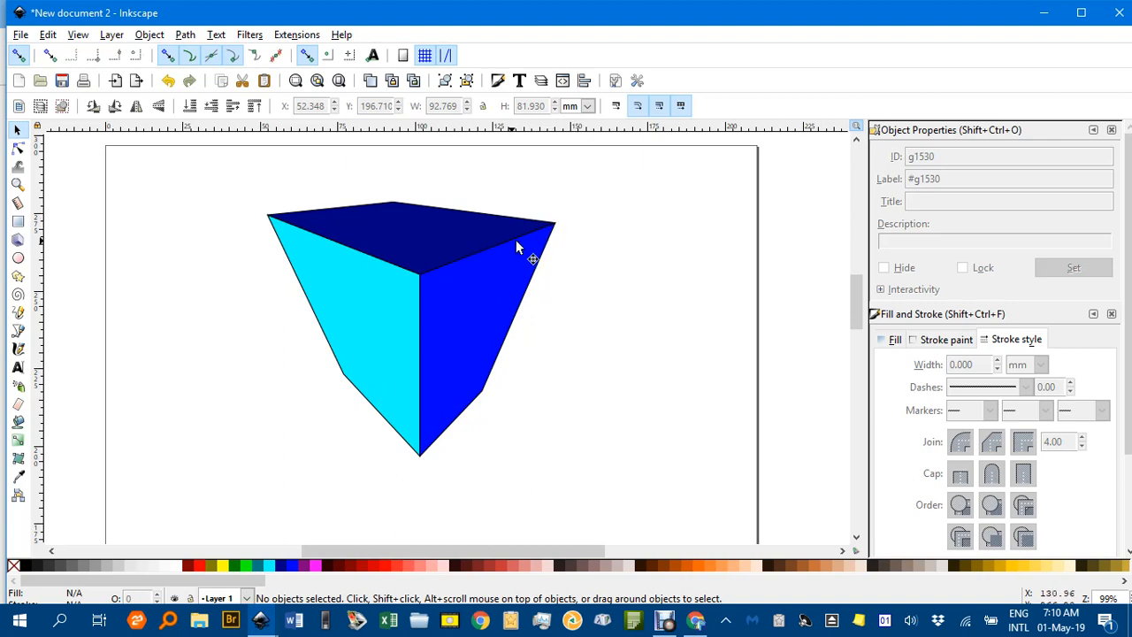
# Step: Inspect the stroke corner where the top and right faces meet, and ungroup the three coloured faces
pyautogui.scroll(6, 555, 226)
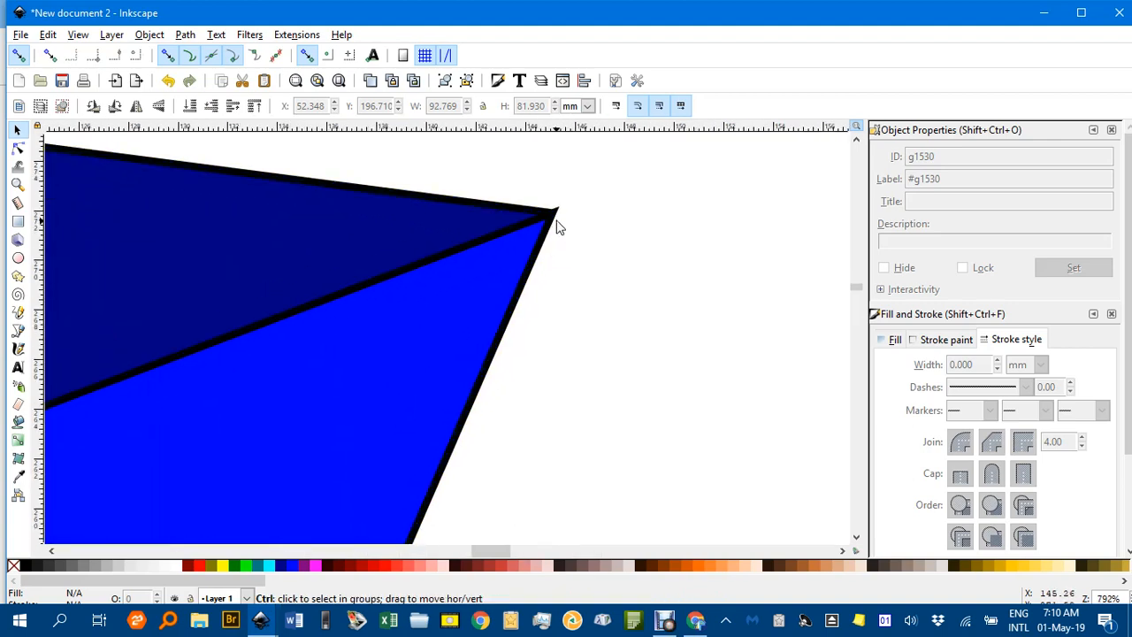
pyautogui.scroll(-4, 562, 217)
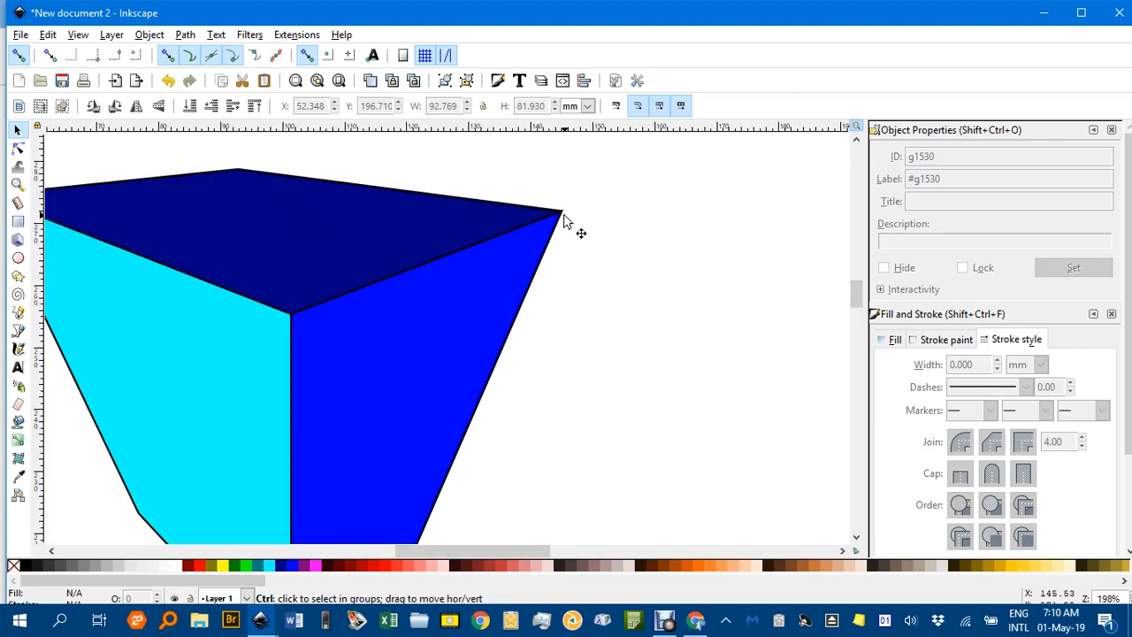
pyautogui.scroll(-2, 563, 220)
pyautogui.moveTo(233, 154); pyautogui.dragTo(707, 517)
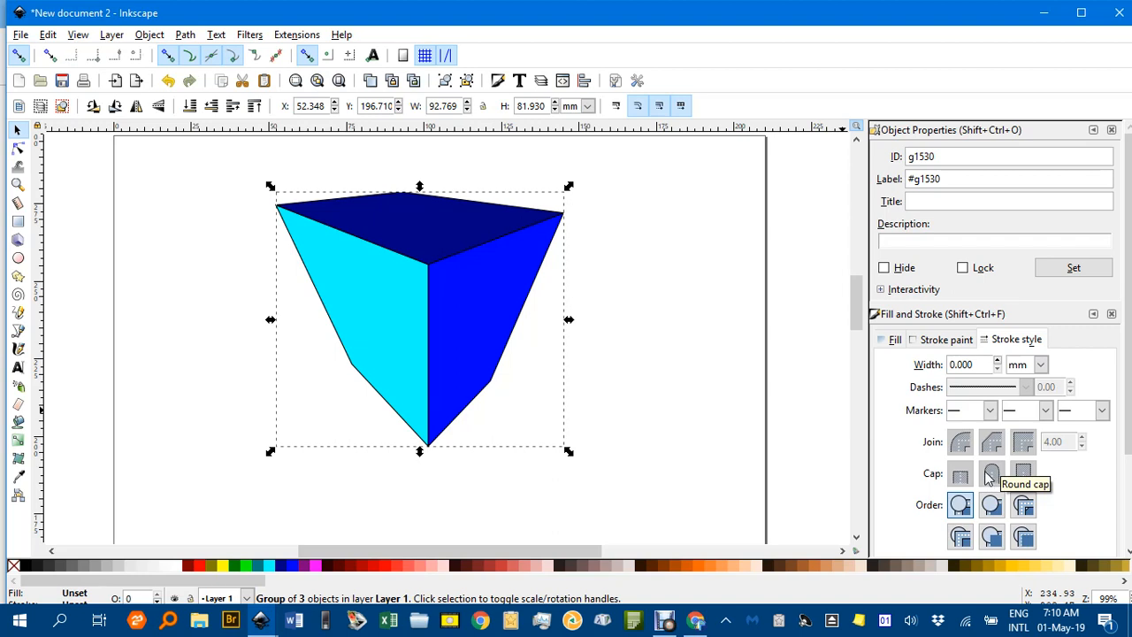
pyautogui.hotkey('ctrl', 'shift', 'g')
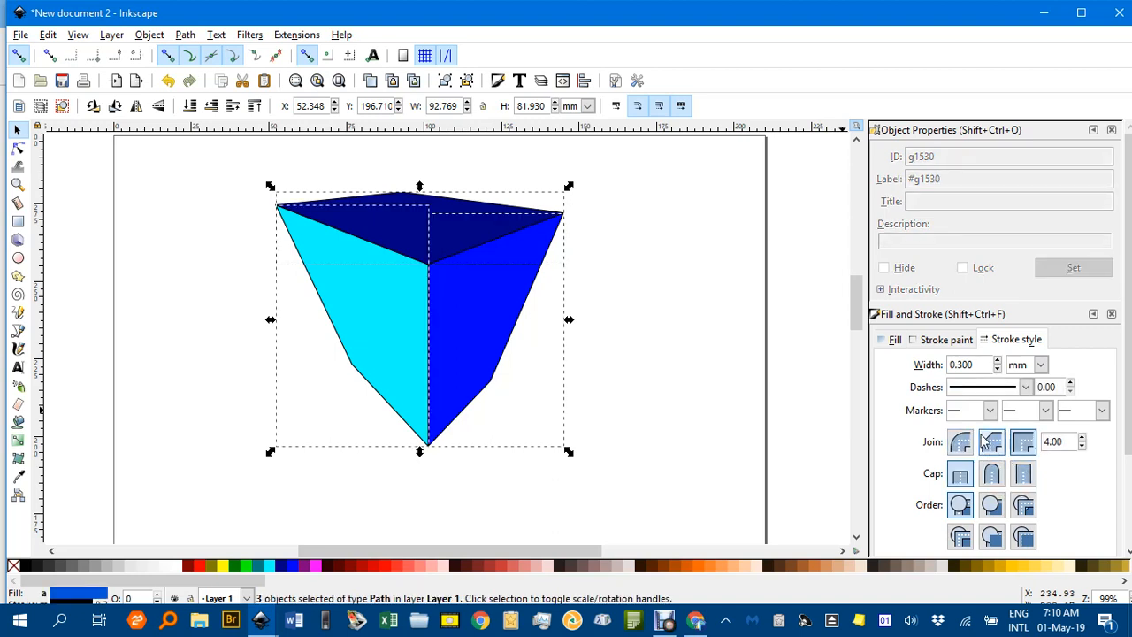
# Step: Set the stroke join of the three faces to bevel and check the outer corner of the right face
pyautogui.click(987, 442)
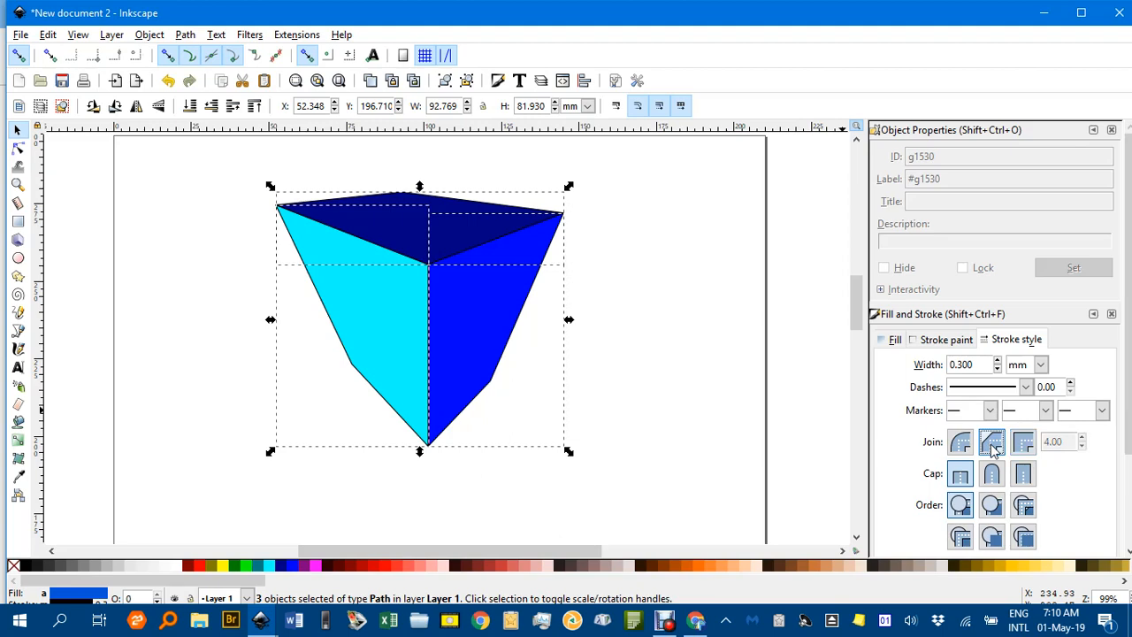
pyautogui.click(599, 251)
pyautogui.scroll(7, 581, 233)
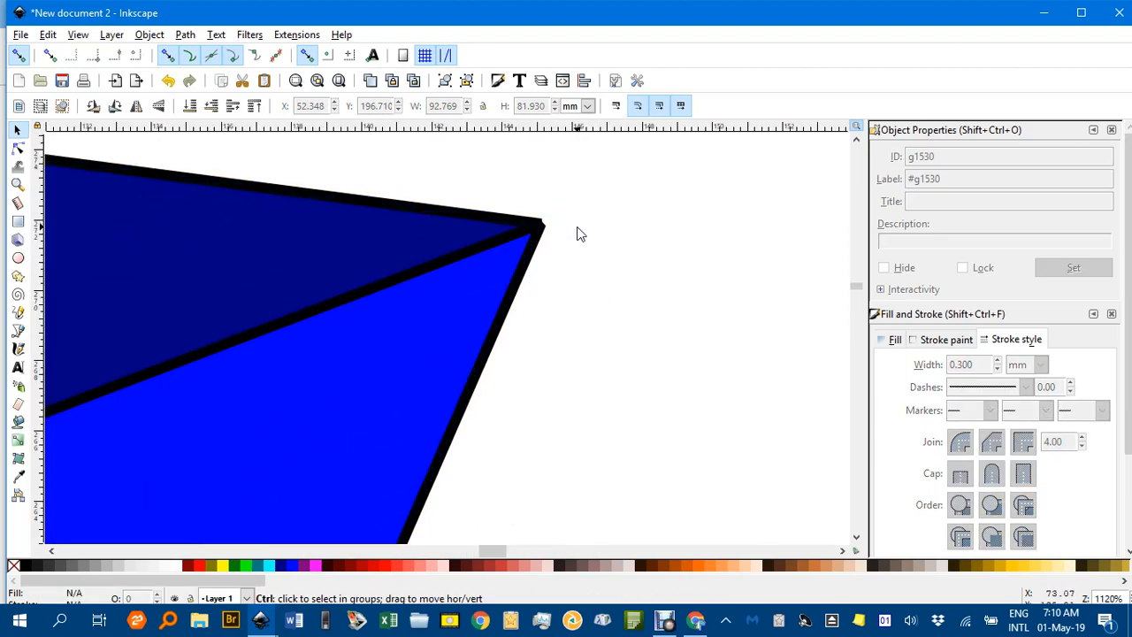
pyautogui.scroll(-5, 566, 234)
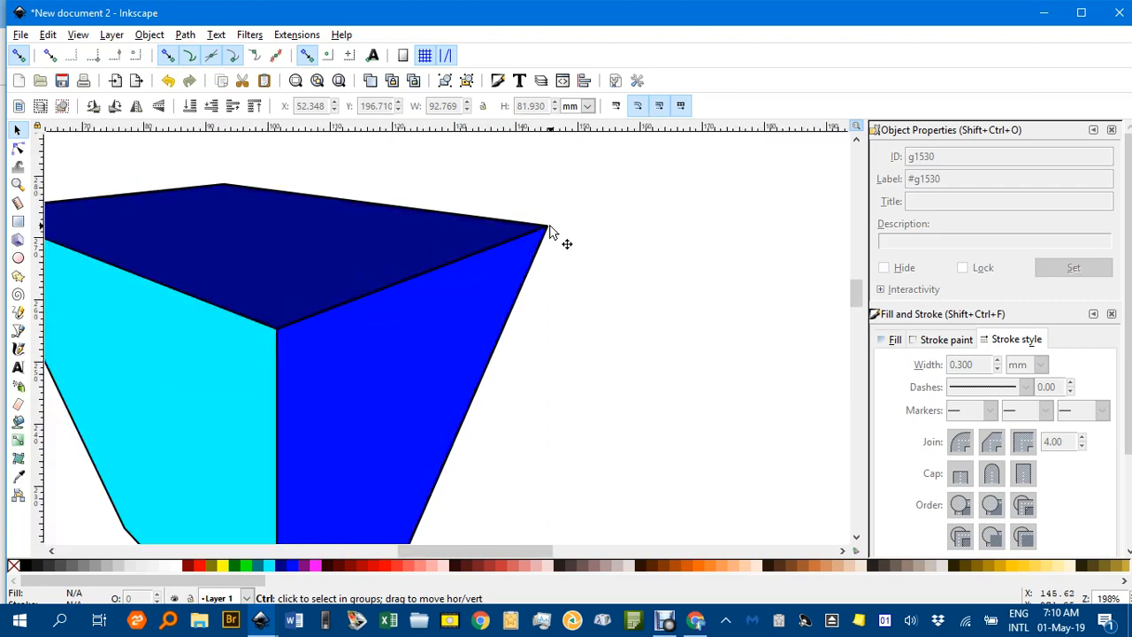
pyautogui.scroll(-2, 557, 237)
# Step: Set the stroke join of all three faces to round and check the outer corner of the right face
pyautogui.moveTo(203, 168); pyautogui.dragTo(658, 500)
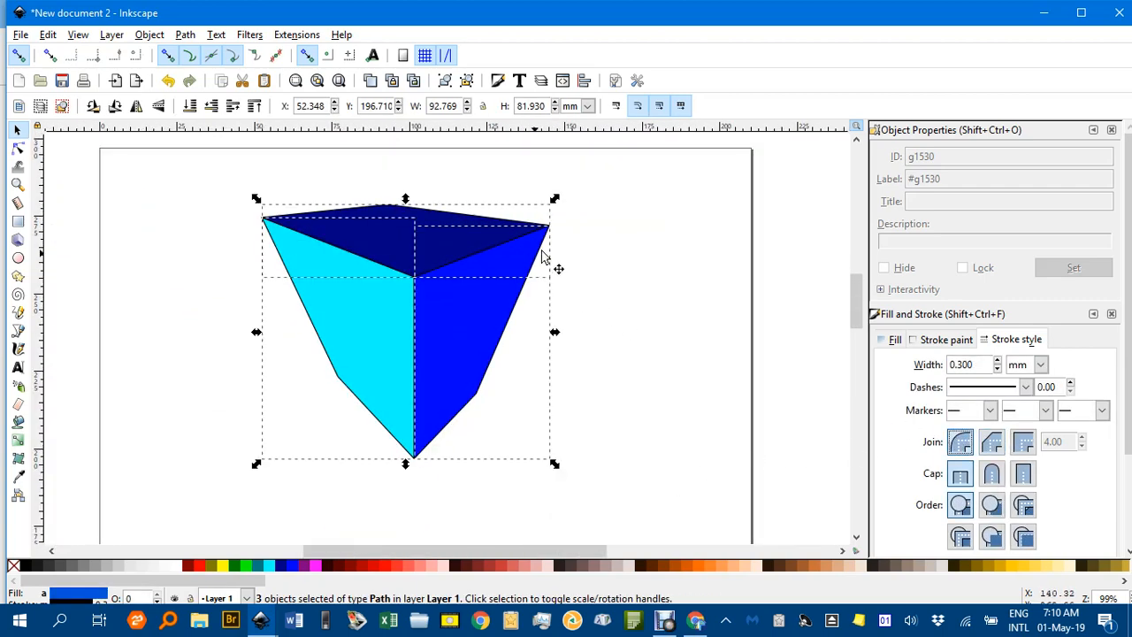
pyautogui.scroll(6, 549, 237)
pyautogui.click(577, 203)
pyautogui.moveTo(576, 192); pyautogui.dragTo(595, 280)
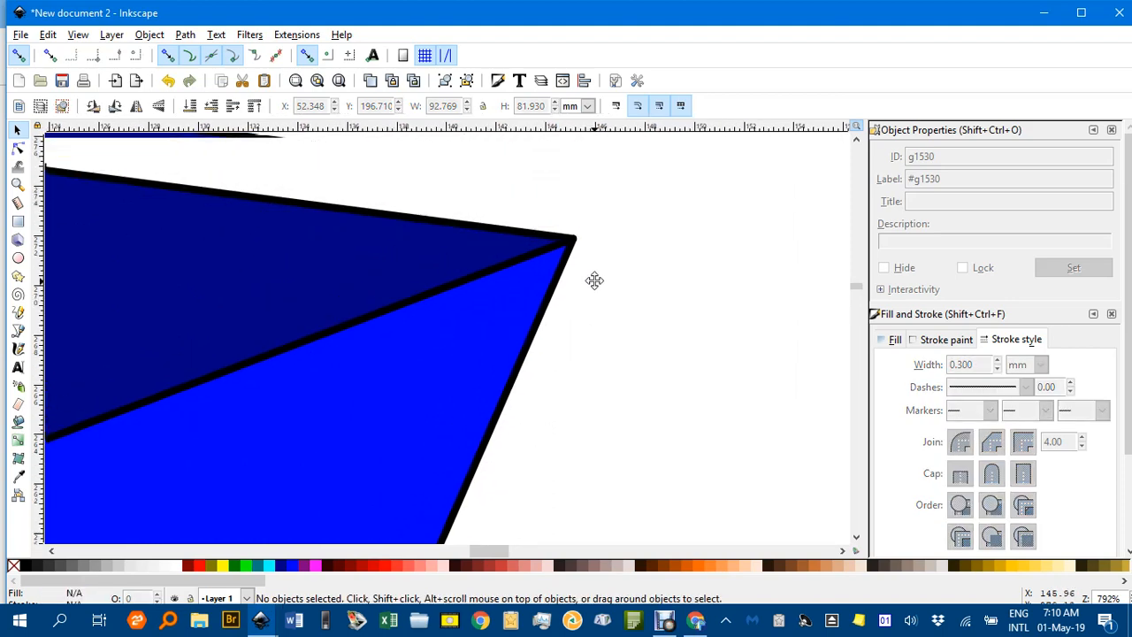
pyautogui.scroll(-3, 594, 254)
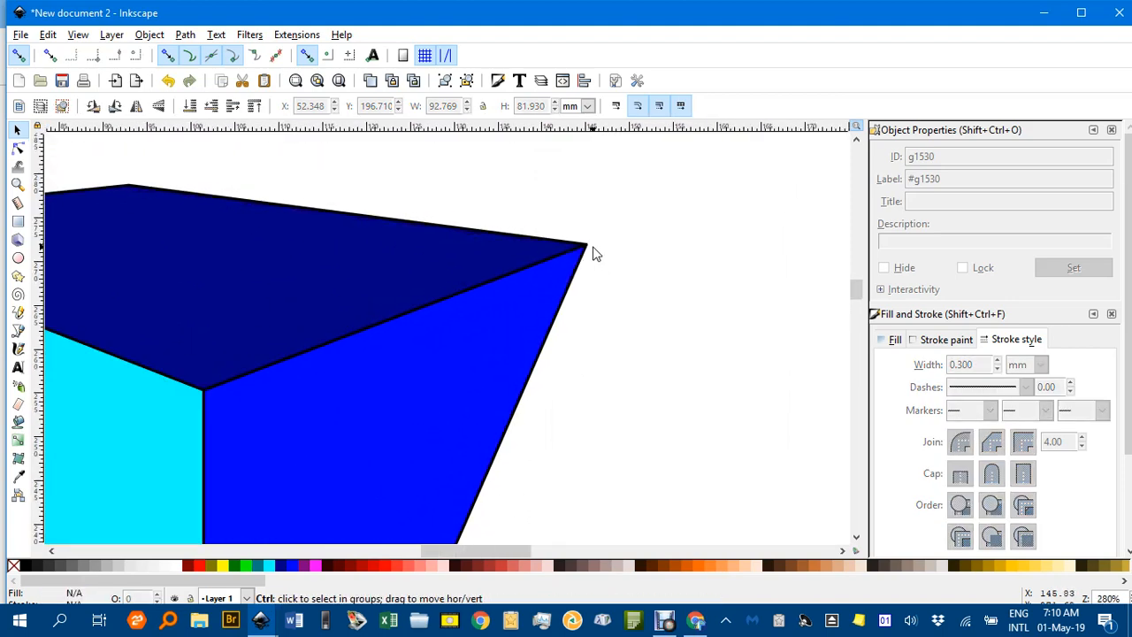
pyautogui.scroll(-3, 594, 254)
pyautogui.scroll(1, 601, 260)
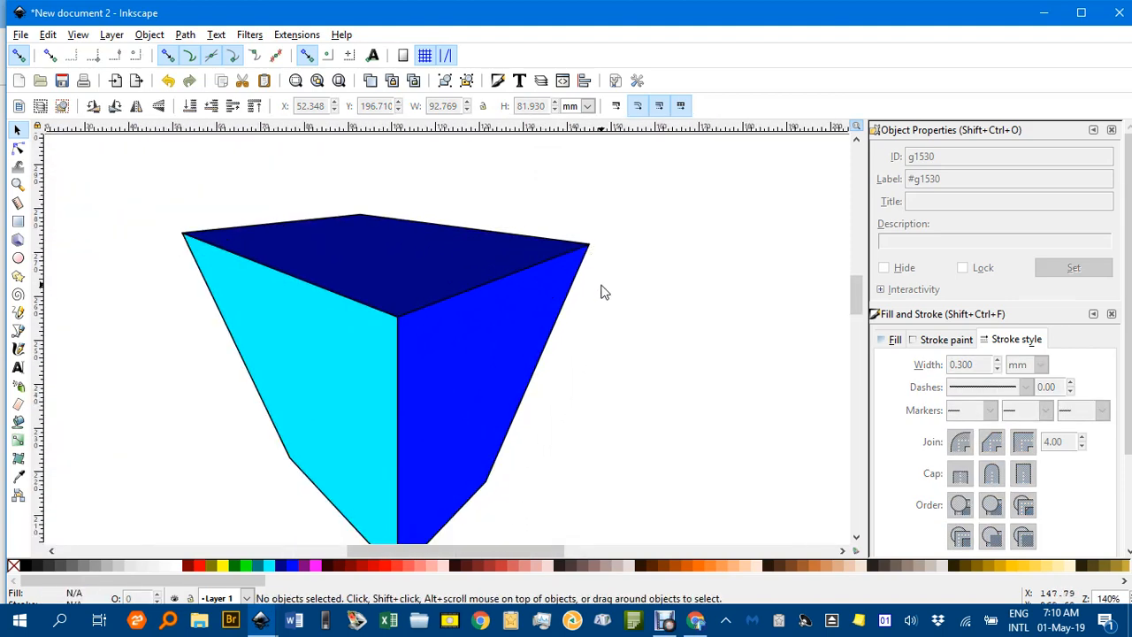
pyautogui.moveTo(600, 292); pyautogui.dragTo(650, 234)
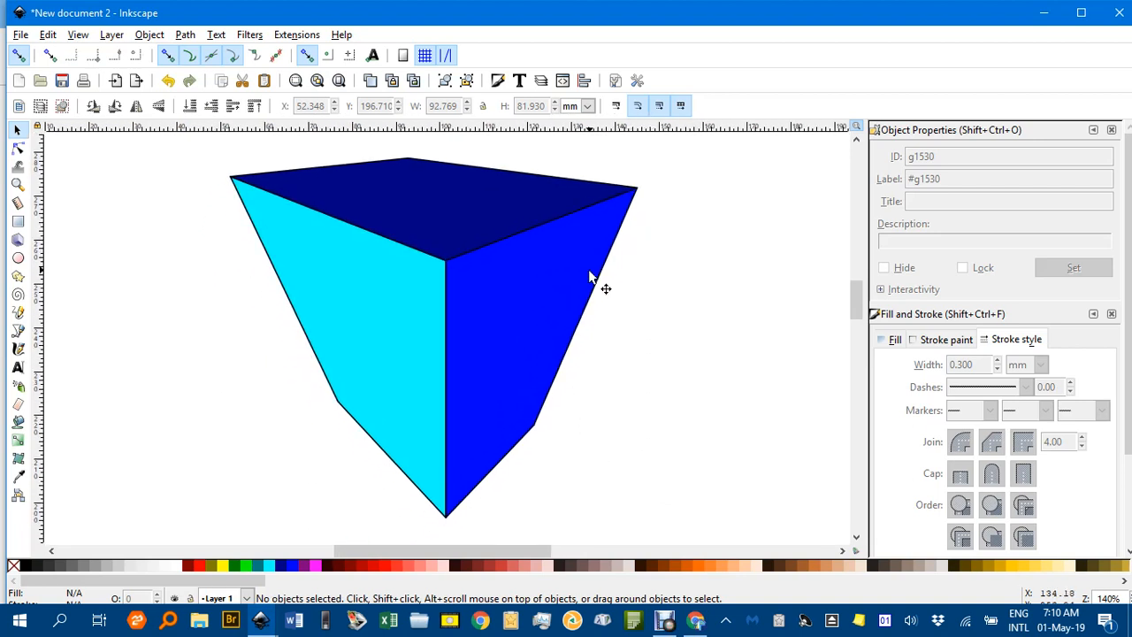